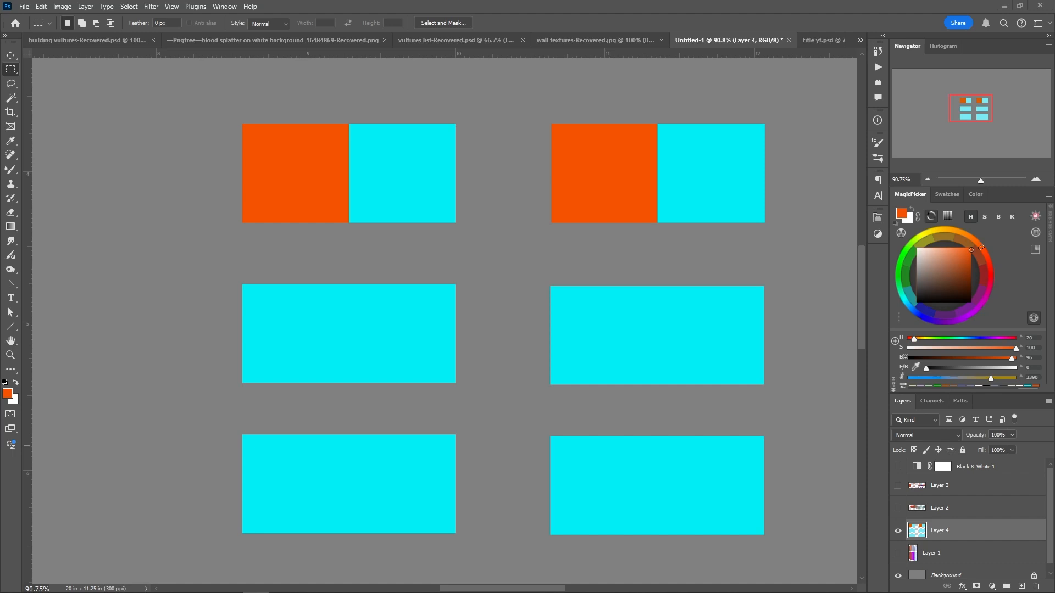
- Switch to the Brush tool and sample the orange from the upper-left rectangle
{"action": "left_click", "coordinate": [11, 173]}
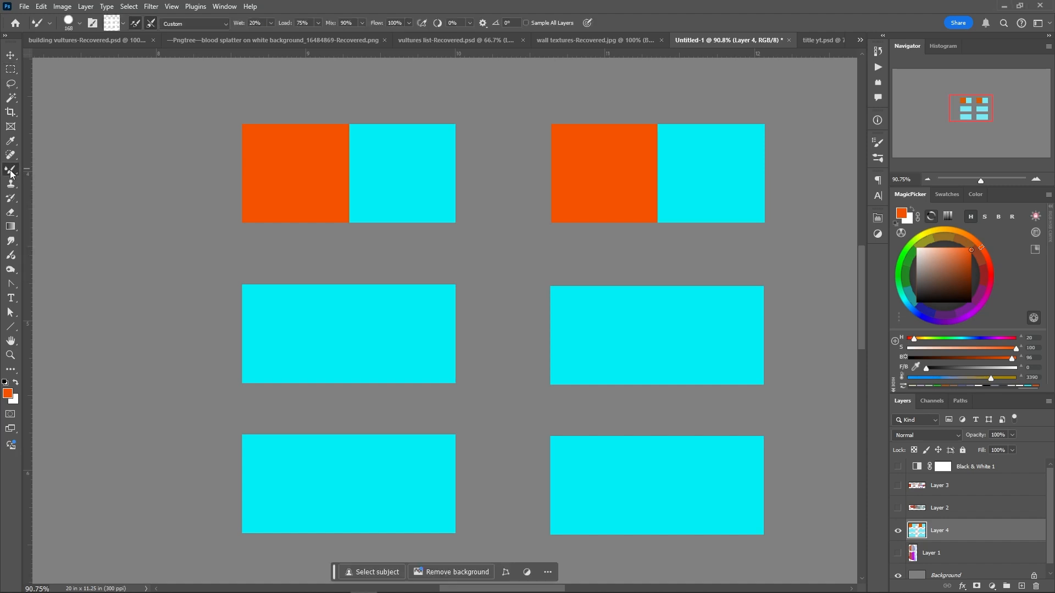
{"action": "right_click", "coordinate": [11, 173]}
{"action": "left_click", "coordinate": [29, 169]}
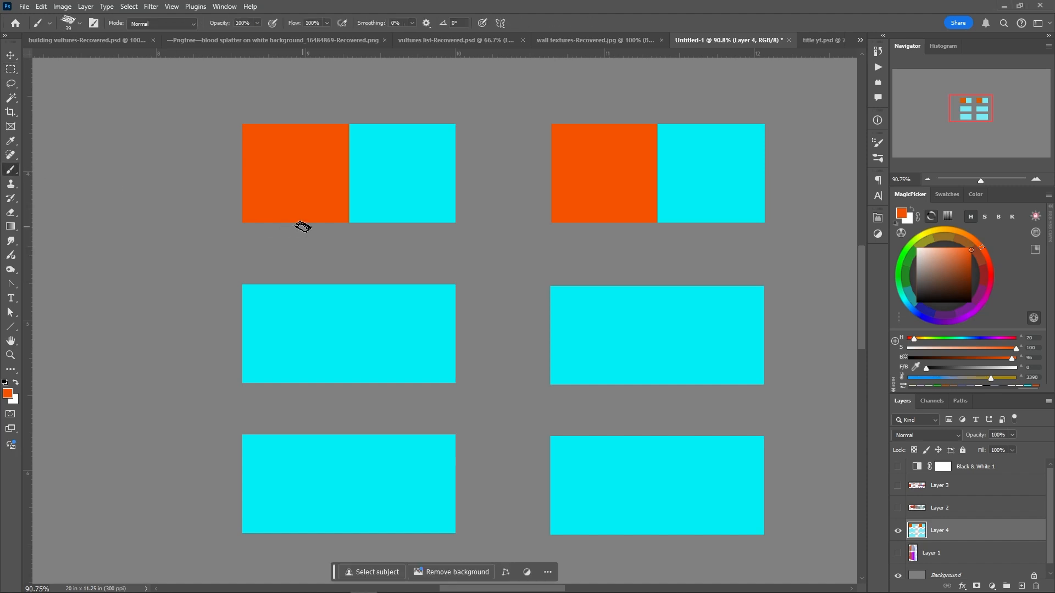
{"action": "left_click", "coordinate": [332, 171], "text": "alt"}
- Review the chalk brush's tip shape, Shape Dynamics and Transfer settings, and set the brush size to 81 px
{"action": "left_click", "coordinate": [877, 144]}
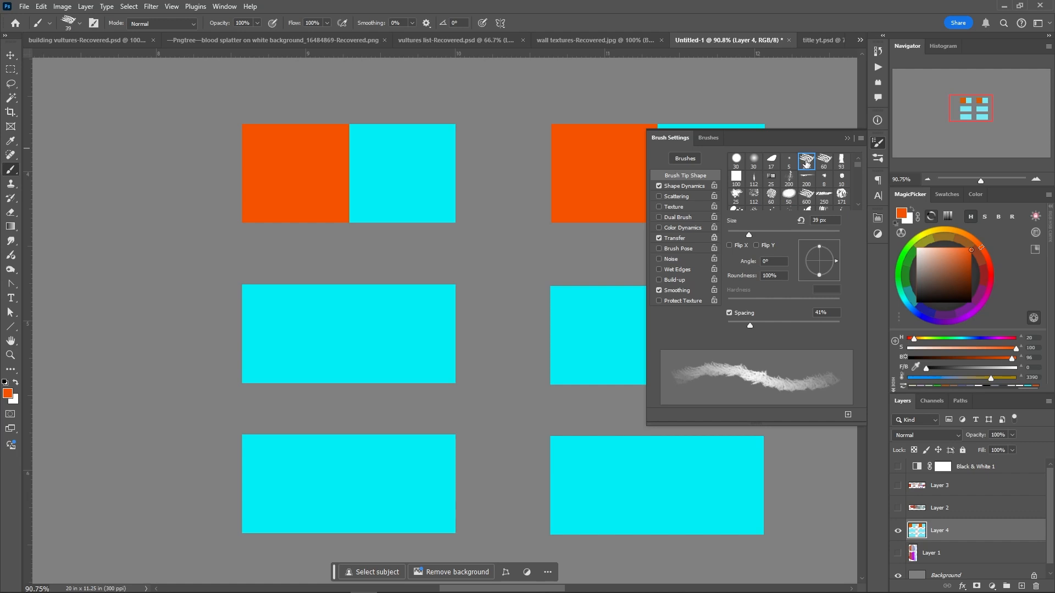
{"action": "left_click", "coordinate": [675, 190]}
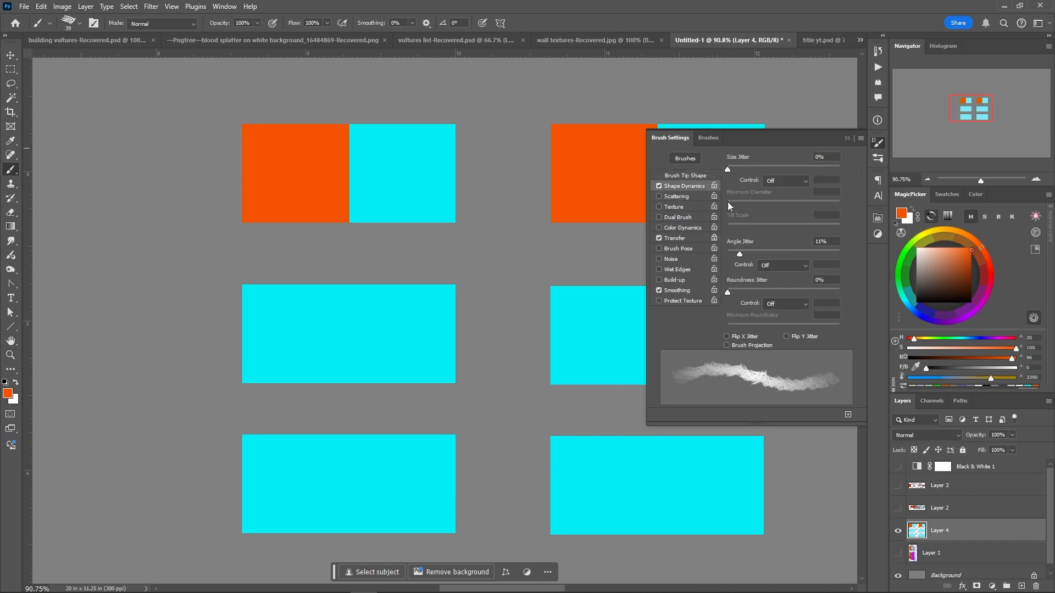
{"action": "left_click", "coordinate": [675, 235]}
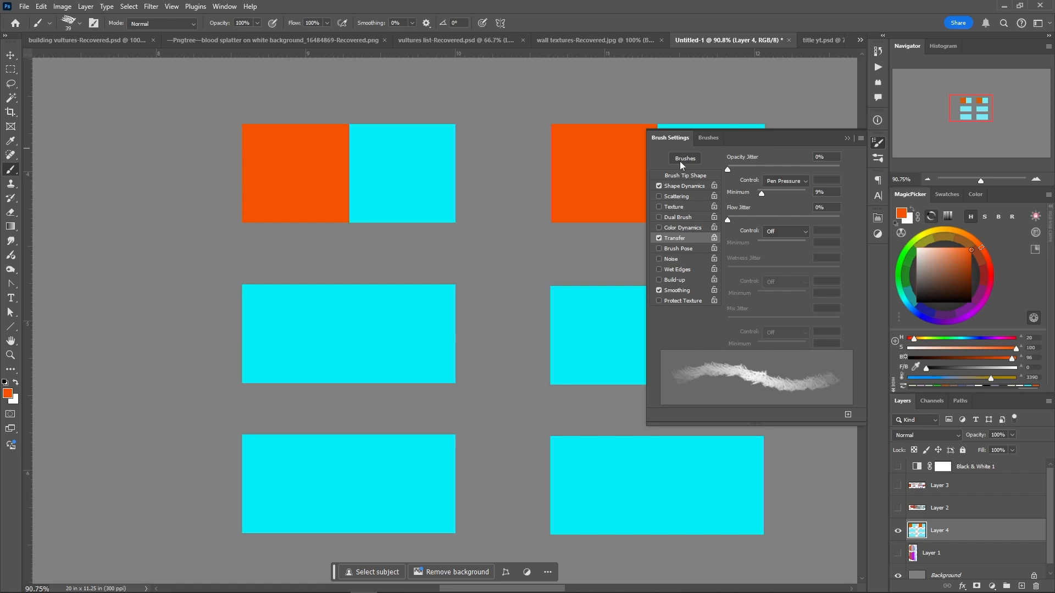
{"action": "left_click", "coordinate": [687, 137]}
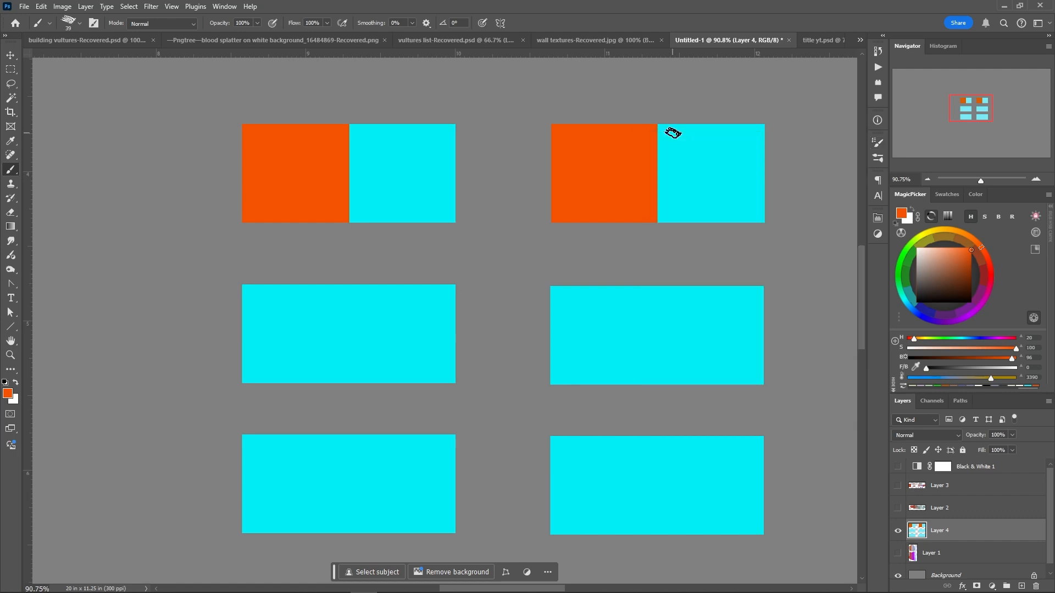
{"action": "right_click", "coordinate": [352, 171]}
{"action": "left_click", "coordinate": [432, 194]}
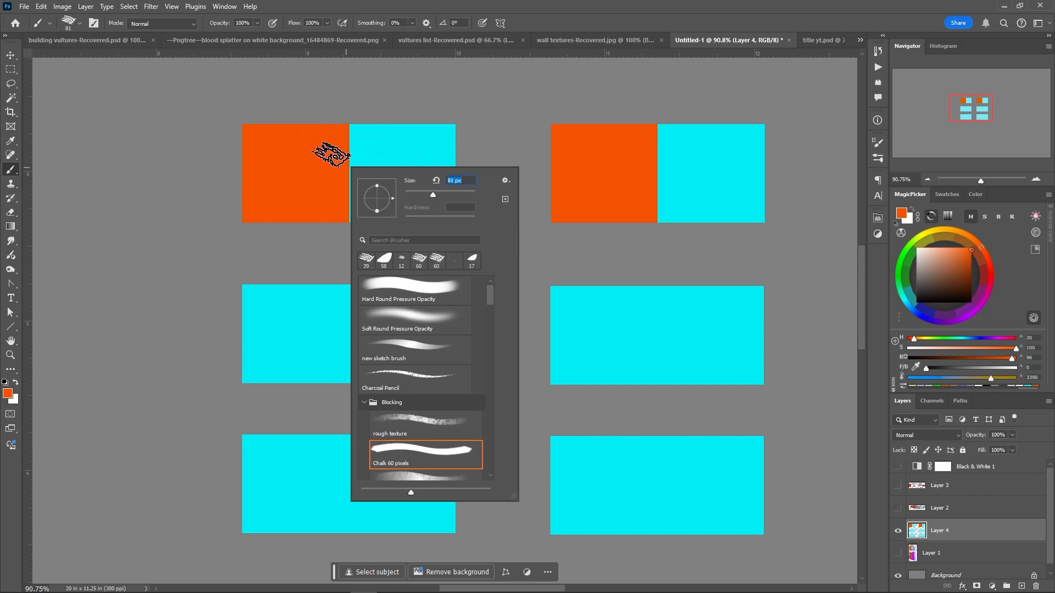
{"action": "left_click", "coordinate": [324, 144]}
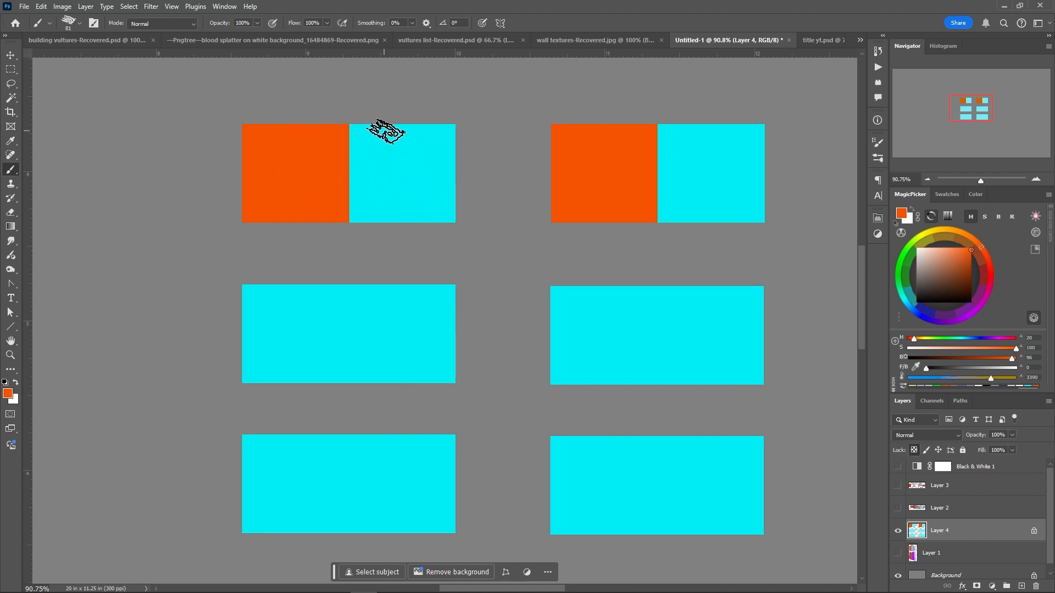
- With Layer 4's transparent pixels locked, brush orange and cyan over each other across the colour boundary of the upper-left rectangle
{"action": "mouse_move", "coordinate": [353, 130]}
{"action": "left_mouse_down"}
{"action": "mouse_move", "coordinate": [387, 172]}
{"action": "mouse_move", "coordinate": [352, 181]}
{"action": "mouse_move", "coordinate": [332, 237]}
{"action": "mouse_move", "coordinate": [362, 217]}
{"action": "mouse_move", "coordinate": [375, 189]}
{"action": "mouse_move", "coordinate": [353, 122]}
{"action": "mouse_move", "coordinate": [357, 208]}
{"action": "mouse_move", "coordinate": [350, 120]}
{"action": "mouse_move", "coordinate": [349, 235]}
{"action": "left_mouse_up"}
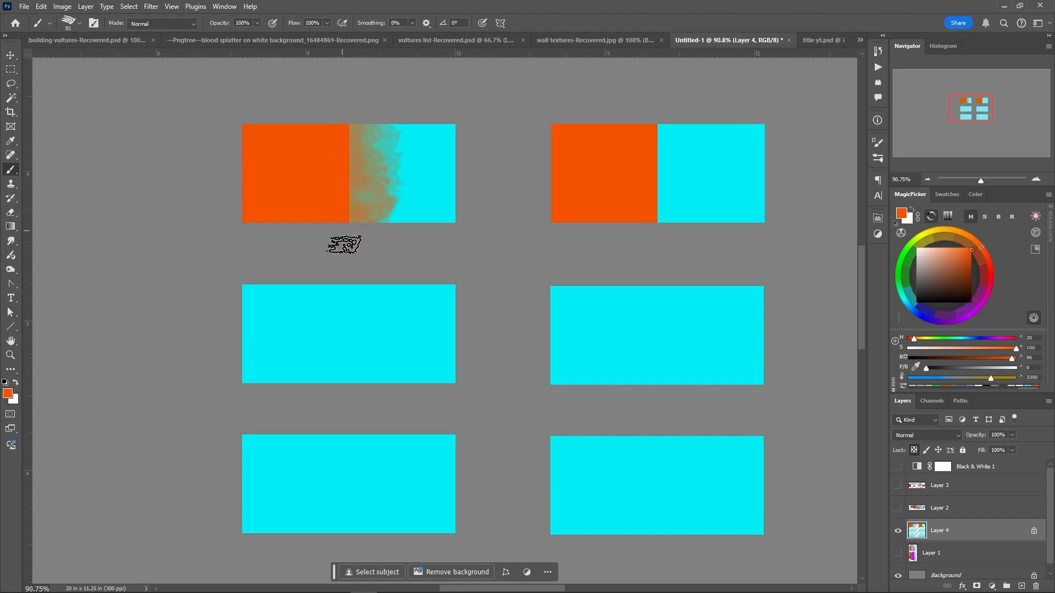
{"action": "left_click", "coordinate": [421, 155], "text": "alt"}
{"action": "mouse_move", "coordinate": [329, 110]}
{"action": "left_mouse_down"}
{"action": "mouse_move", "coordinate": [330, 222]}
{"action": "mouse_move", "coordinate": [308, 146]}
{"action": "mouse_move", "coordinate": [304, 226]}
{"action": "mouse_move", "coordinate": [282, 120]}
{"action": "mouse_move", "coordinate": [291, 213]}
{"action": "mouse_move", "coordinate": [290, 194]}
{"action": "left_mouse_up"}
{"action": "left_click", "coordinate": [278, 153], "text": "alt"}
{"action": "left_click", "coordinate": [301, 157], "text": "alt"}
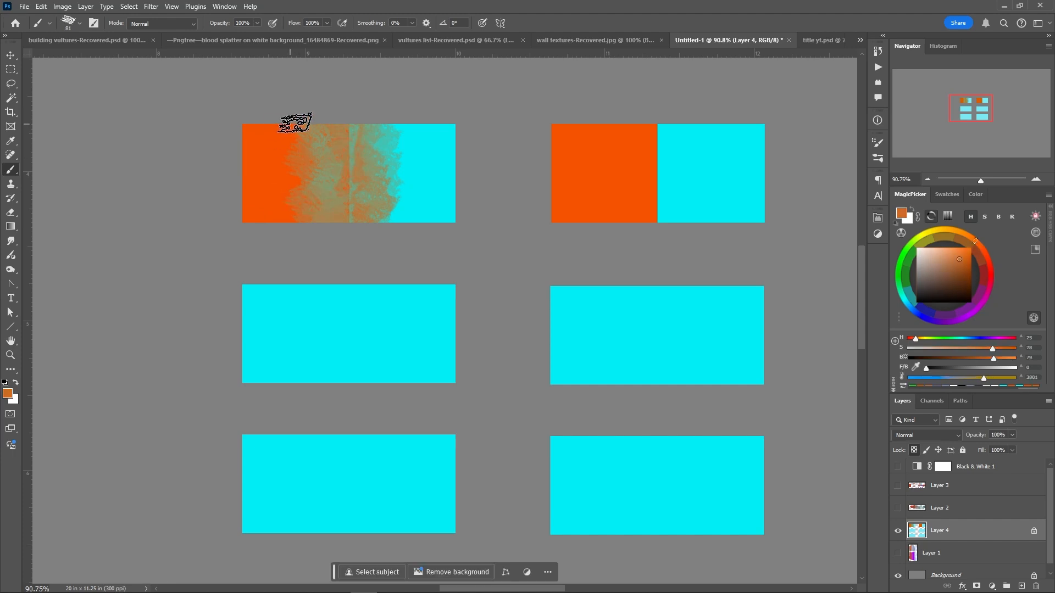
{"action": "mouse_move", "coordinate": [295, 122]}
{"action": "left_mouse_down"}
{"action": "mouse_move", "coordinate": [311, 148]}
{"action": "mouse_move", "coordinate": [276, 186]}
{"action": "mouse_move", "coordinate": [289, 224]}
{"action": "left_mouse_up"}
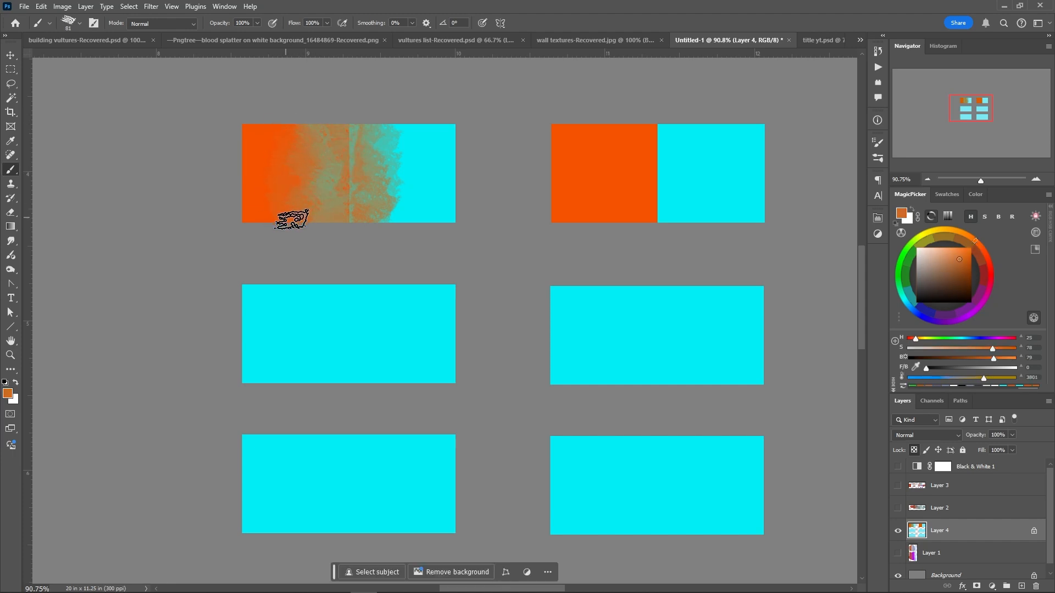
- Soften the hard centre seam of the upper-left rectangle by sampling intermediate tones and brushing them over it
{"action": "left_click", "coordinate": [330, 169], "text": "alt"}
{"action": "mouse_move", "coordinate": [313, 153]}
{"action": "left_mouse_down"}
{"action": "mouse_move", "coordinate": [361, 147]}
{"action": "mouse_move", "coordinate": [384, 160]}
{"action": "mouse_move", "coordinate": [380, 192]}
{"action": "mouse_move", "coordinate": [358, 212]}
{"action": "mouse_move", "coordinate": [351, 198]}
{"action": "left_mouse_up"}
{"action": "left_click", "coordinate": [365, 137], "text": "alt"}
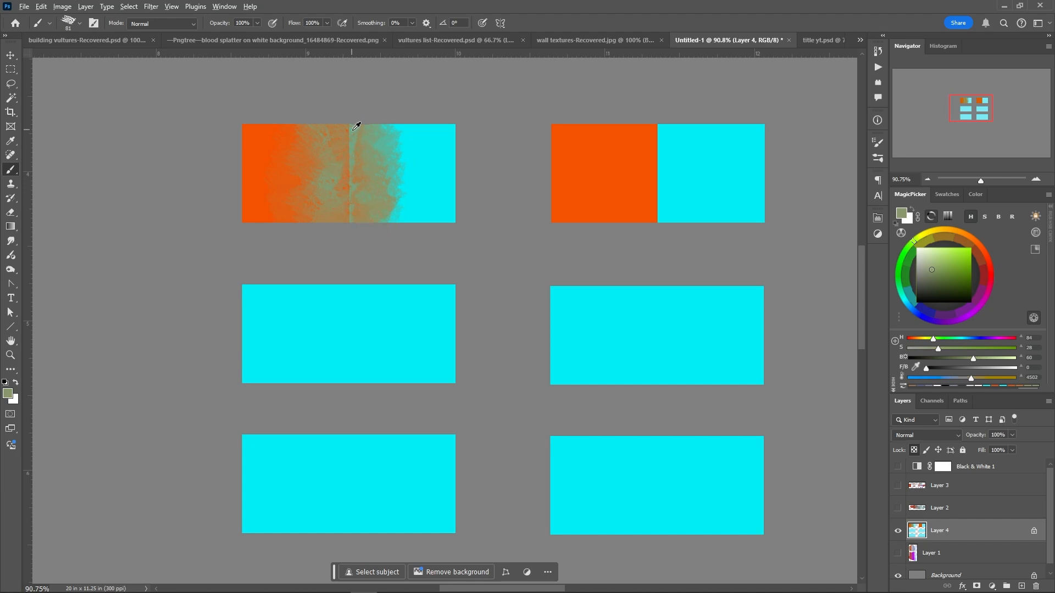
{"action": "left_click", "coordinate": [354, 146], "text": "alt"}
{"action": "mouse_move", "coordinate": [354, 146]}
{"action": "left_mouse_down"}
{"action": "mouse_move", "coordinate": [349, 137]}
{"action": "mouse_move", "coordinate": [330, 158]}
{"action": "mouse_move", "coordinate": [353, 229]}
{"action": "left_mouse_up"}
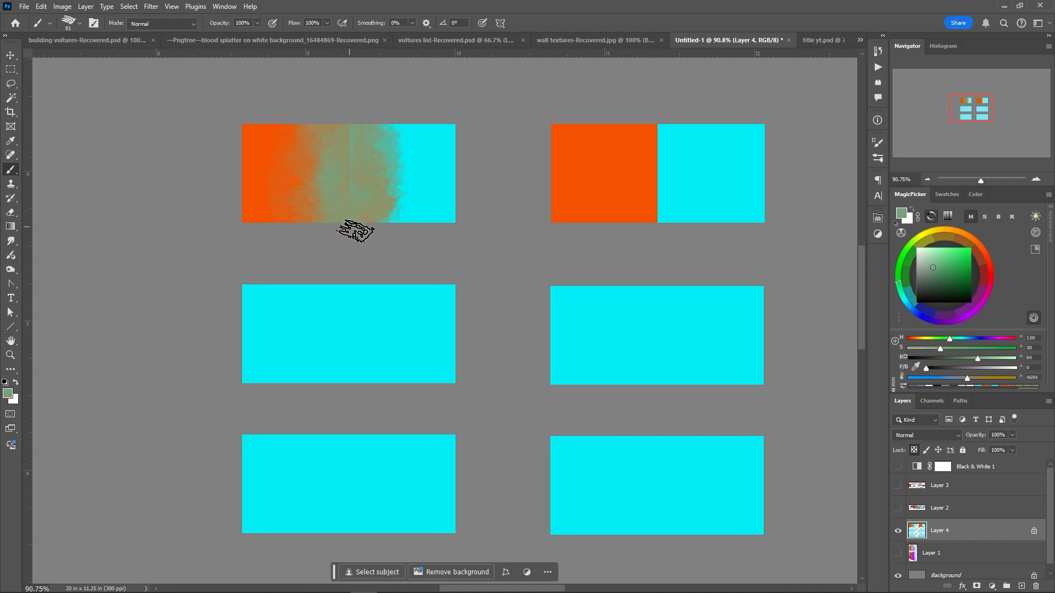
{"action": "left_click", "coordinate": [299, 168], "text": "alt"}
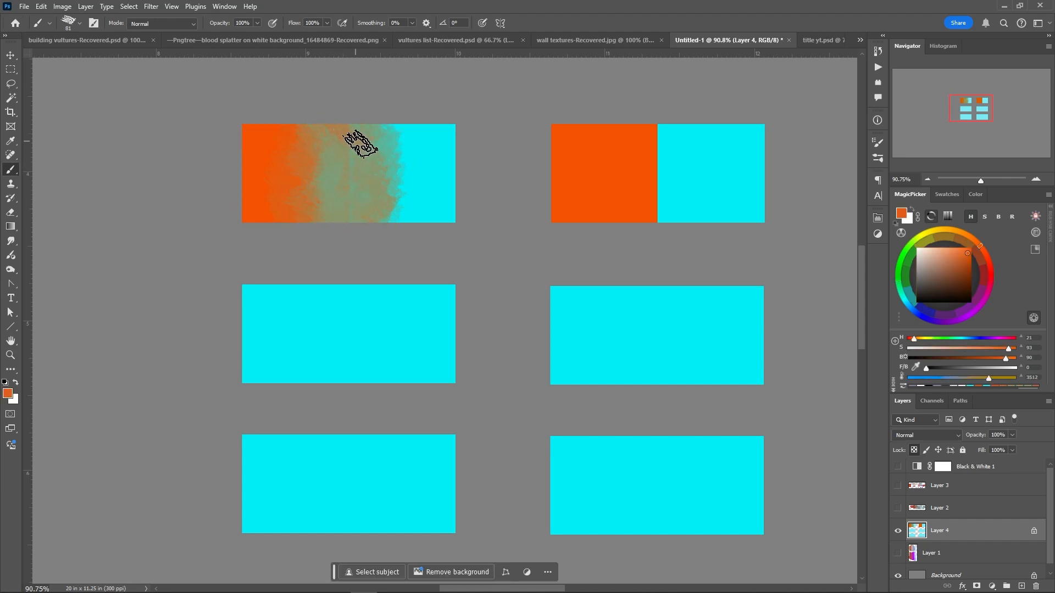
{"action": "left_click", "coordinate": [341, 148], "text": "alt"}
{"action": "mouse_move", "coordinate": [346, 187]}
{"action": "left_mouse_down"}
{"action": "mouse_move", "coordinate": [370, 141]}
{"action": "mouse_move", "coordinate": [362, 119]}
{"action": "mouse_move", "coordinate": [353, 178]}
{"action": "mouse_move", "coordinate": [344, 215]}
{"action": "left_mouse_up"}
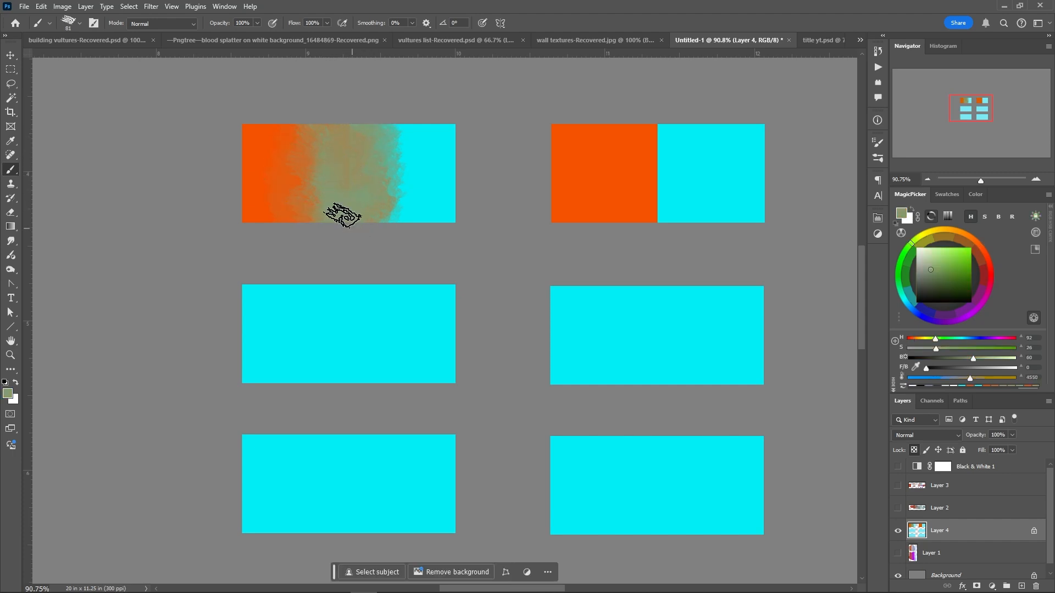
- Refine the upper-left rectangle's gradient, brushing sampled orange-brown and green tones across the transition and into the cyan side
{"action": "left_click", "coordinate": [312, 132], "text": "alt"}
{"action": "mouse_move", "coordinate": [297, 117]}
{"action": "left_mouse_down"}
{"action": "mouse_move", "coordinate": [321, 173]}
{"action": "mouse_move", "coordinate": [306, 230]}
{"action": "left_mouse_up"}
{"action": "left_click", "coordinate": [352, 135], "text": "alt"}
{"action": "left_click_drag", "start_coordinate": [365, 136], "coordinate": [330, 212]}
{"action": "left_click", "coordinate": [354, 159], "text": "alt"}
{"action": "mouse_move", "coordinate": [365, 113]}
{"action": "left_mouse_down"}
{"action": "mouse_move", "coordinate": [358, 141]}
{"action": "mouse_move", "coordinate": [370, 200]}
{"action": "mouse_move", "coordinate": [356, 230]}
{"action": "left_mouse_up"}
{"action": "left_click", "coordinate": [301, 141], "text": "alt"}
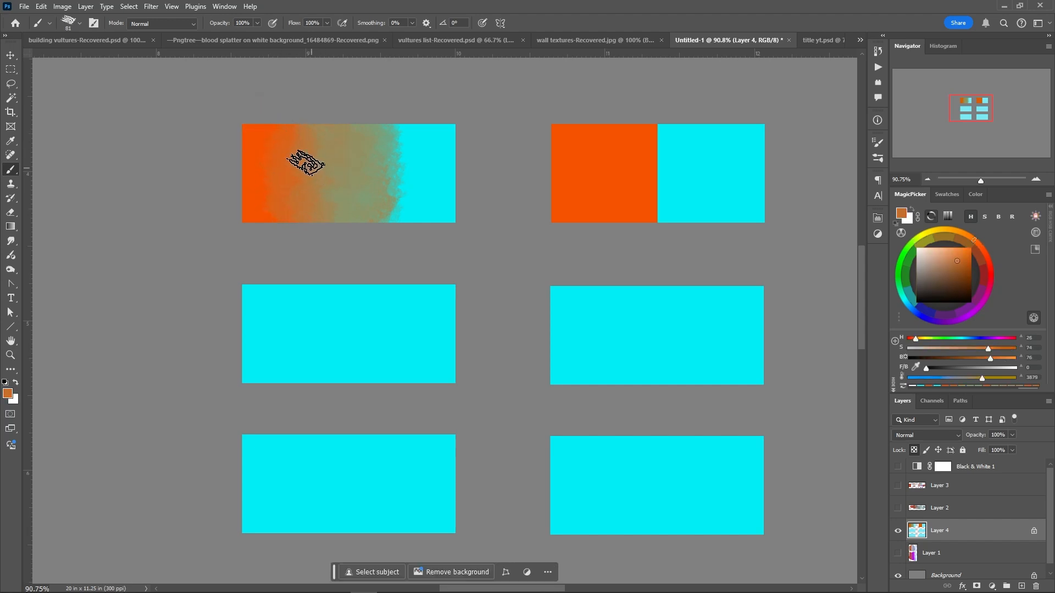
{"action": "left_click", "coordinate": [397, 145], "text": "alt"}
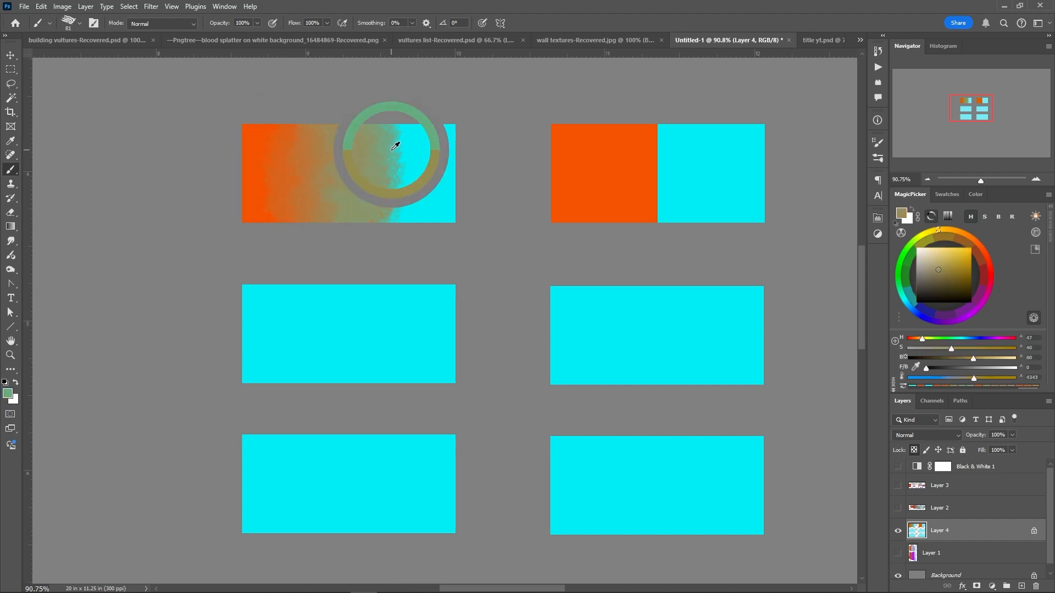
{"action": "mouse_move", "coordinate": [377, 149]}
{"action": "left_mouse_down"}
{"action": "mouse_move", "coordinate": [401, 219]}
{"action": "mouse_move", "coordinate": [404, 155]}
{"action": "mouse_move", "coordinate": [383, 114]}
{"action": "mouse_move", "coordinate": [393, 207]}
{"action": "left_mouse_up"}
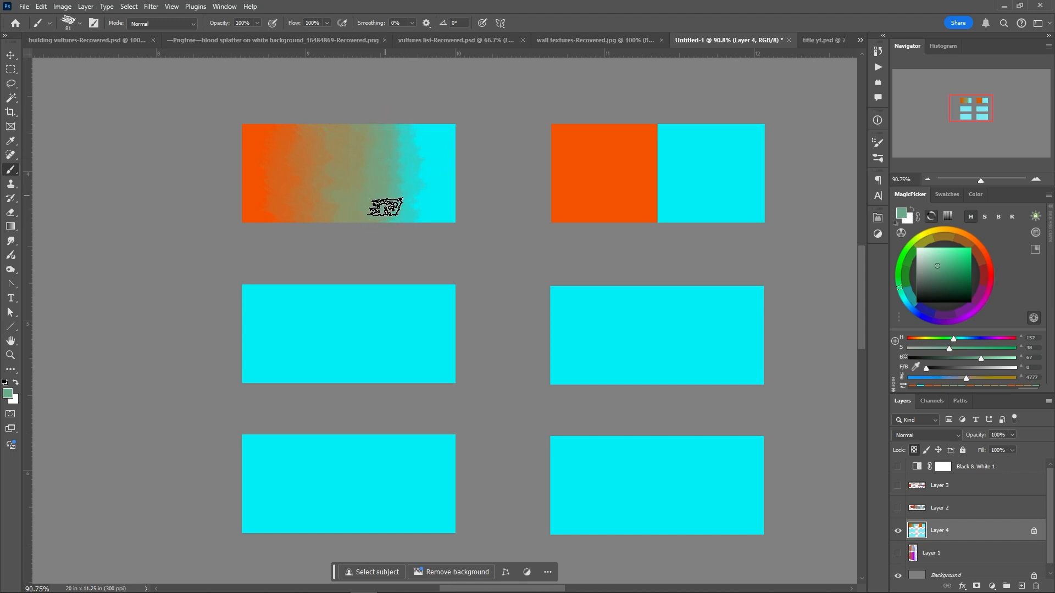
{"action": "left_click", "coordinate": [335, 158], "text": "alt"}
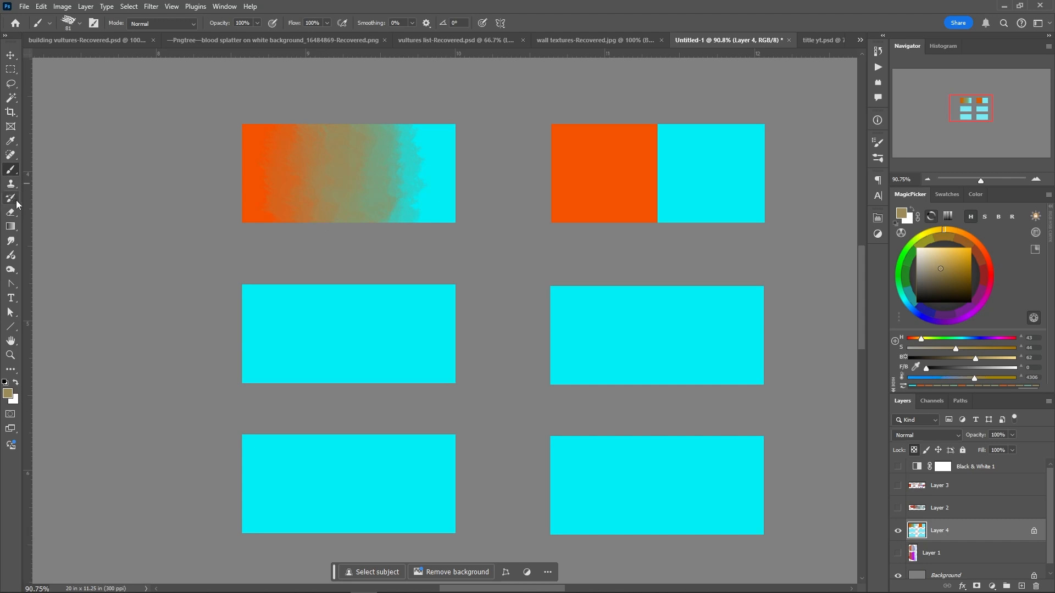
- Blend the orange-cyan boundary of the upper-right rectangle using the Smudge tool with a 124 px brush
{"action": "left_click", "coordinate": [12, 243]}
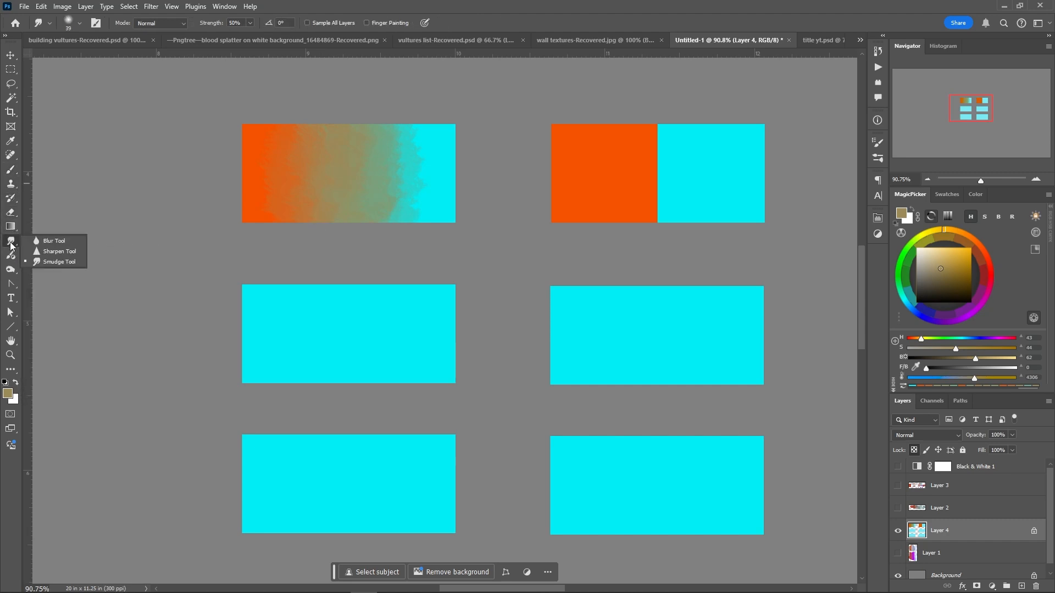
{"action": "left_click", "coordinate": [40, 260]}
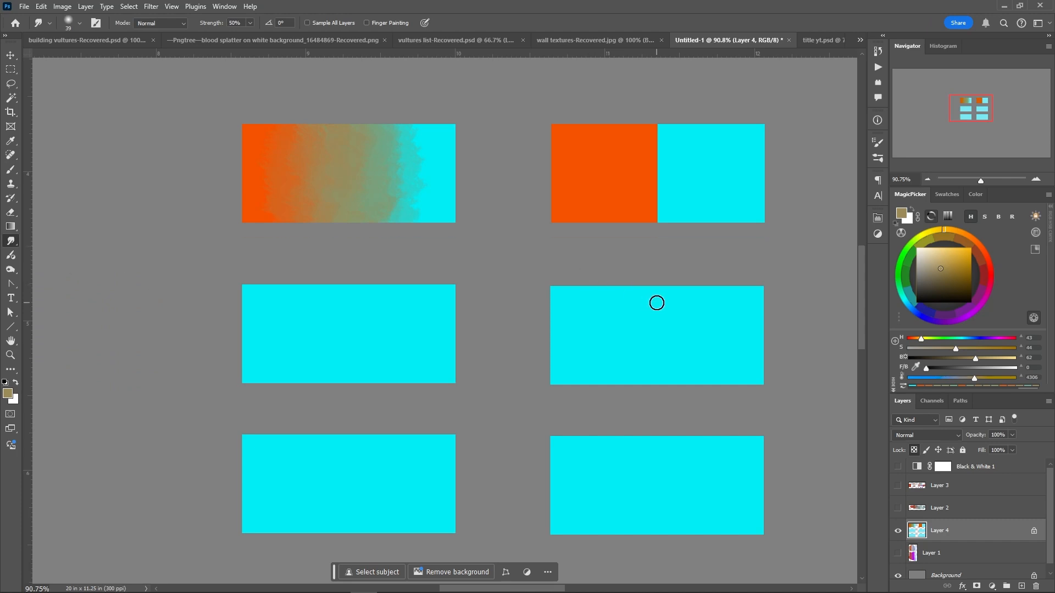
{"action": "right_click", "coordinate": [659, 146]}
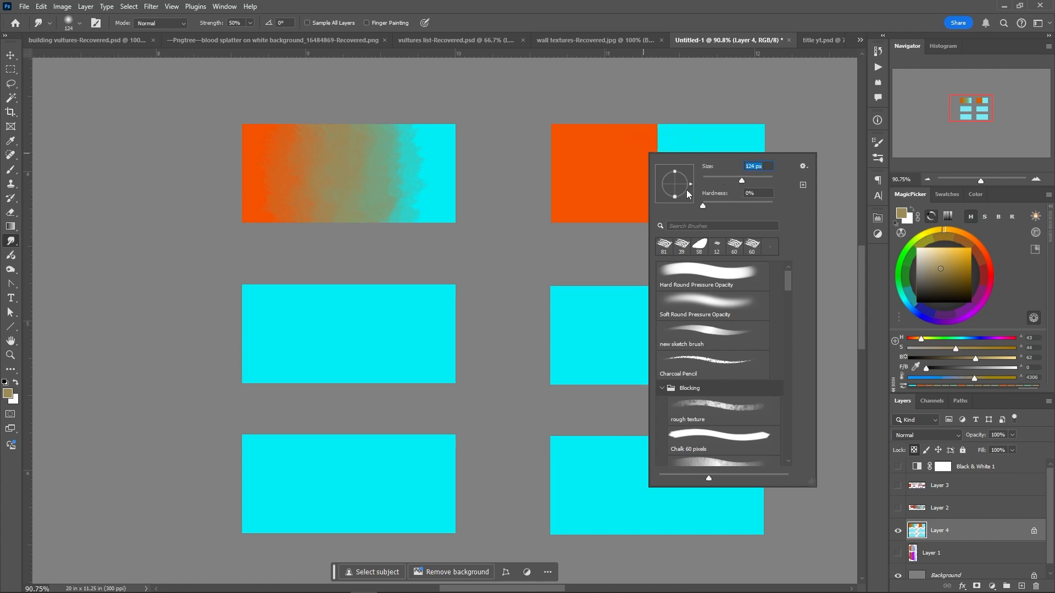
{"action": "mouse_move", "coordinate": [665, 139]}
{"action": "left_mouse_down"}
{"action": "mouse_move", "coordinate": [653, 194]}
{"action": "mouse_move", "coordinate": [665, 240]}
{"action": "mouse_move", "coordinate": [672, 213]}
{"action": "left_mouse_up"}
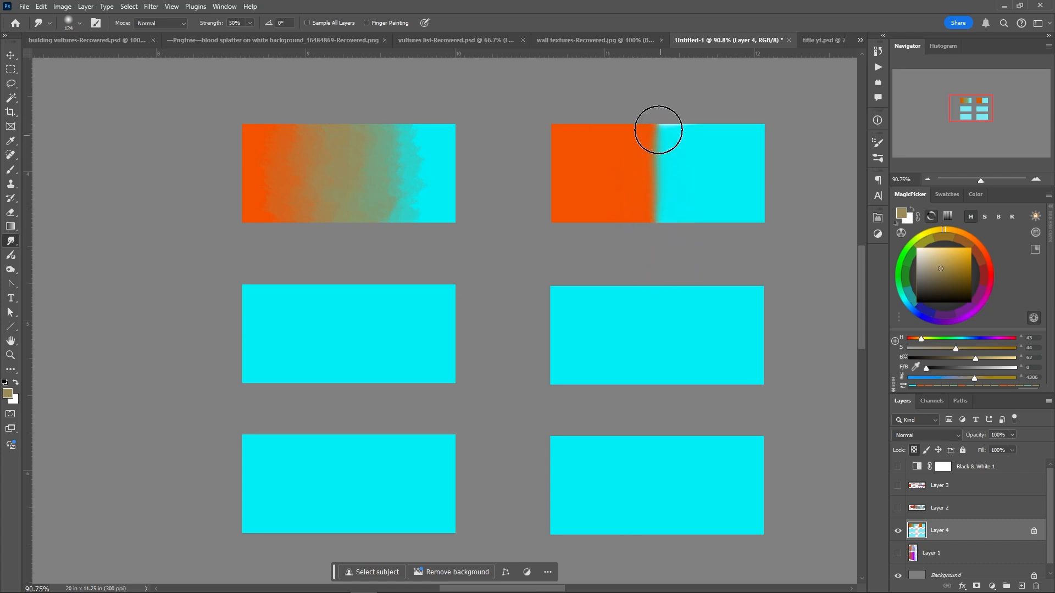
{"action": "mouse_move", "coordinate": [644, 136]}
{"action": "left_mouse_down"}
{"action": "mouse_move", "coordinate": [692, 159]}
{"action": "mouse_move", "coordinate": [670, 169]}
{"action": "mouse_move", "coordinate": [666, 186]}
{"action": "mouse_move", "coordinate": [624, 195]}
{"action": "mouse_move", "coordinate": [626, 224]}
{"action": "mouse_move", "coordinate": [636, 223]}
{"action": "mouse_move", "coordinate": [649, 128]}
{"action": "mouse_move", "coordinate": [629, 120]}
{"action": "mouse_move", "coordinate": [640, 87]}
{"action": "mouse_move", "coordinate": [641, 127]}
{"action": "mouse_move", "coordinate": [655, 151]}
{"action": "mouse_move", "coordinate": [654, 140]}
{"action": "mouse_move", "coordinate": [638, 151]}
{"action": "mouse_move", "coordinate": [643, 206]}
{"action": "mouse_move", "coordinate": [637, 162]}
{"action": "mouse_move", "coordinate": [669, 167]}
{"action": "mouse_move", "coordinate": [676, 154]}
{"action": "mouse_move", "coordinate": [636, 160]}
{"action": "mouse_move", "coordinate": [671, 165]}
{"action": "mouse_move", "coordinate": [643, 167]}
{"action": "mouse_move", "coordinate": [664, 194]}
{"action": "mouse_move", "coordinate": [653, 158]}
{"action": "left_mouse_up"}
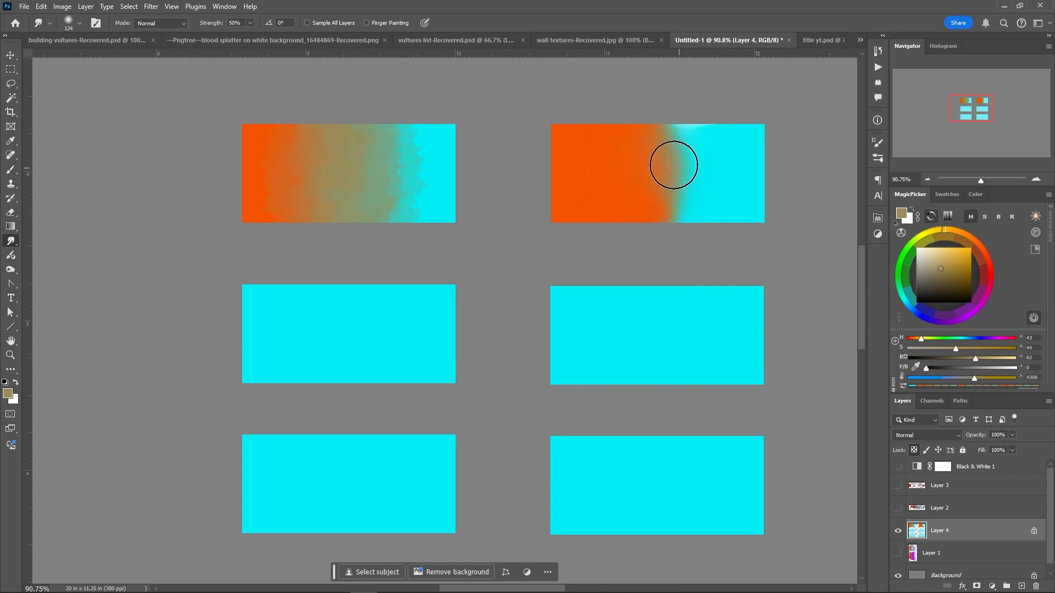
{"action": "mouse_move", "coordinate": [690, 224]}
{"action": "left_mouse_down"}
{"action": "mouse_move", "coordinate": [667, 136]}
{"action": "mouse_move", "coordinate": [682, 136]}
{"action": "mouse_move", "coordinate": [678, 116]}
{"action": "mouse_move", "coordinate": [668, 158]}
{"action": "mouse_move", "coordinate": [684, 167]}
{"action": "mouse_move", "coordinate": [653, 211]}
{"action": "mouse_move", "coordinate": [649, 202]}
{"action": "mouse_move", "coordinate": [657, 223]}
{"action": "mouse_move", "coordinate": [673, 139]}
{"action": "mouse_move", "coordinate": [669, 130]}
{"action": "mouse_move", "coordinate": [642, 146]}
{"action": "mouse_move", "coordinate": [647, 201]}
{"action": "mouse_move", "coordinate": [661, 134]}
{"action": "mouse_move", "coordinate": [652, 196]}
{"action": "mouse_move", "coordinate": [630, 225]}
{"action": "mouse_move", "coordinate": [664, 201]}
{"action": "mouse_move", "coordinate": [640, 195]}
{"action": "mouse_move", "coordinate": [662, 162]}
{"action": "mouse_move", "coordinate": [693, 157]}
{"action": "left_mouse_up"}
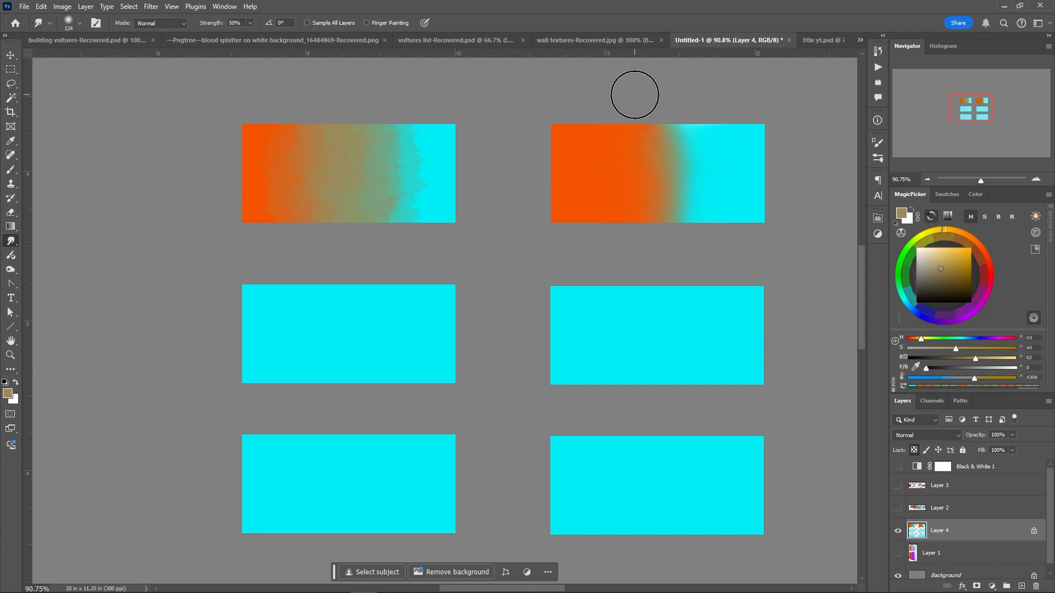
- Fill the left half of the middle-left cyan rectangle with orange and clear the selection
{"action": "key", "text": "m"}
{"action": "mouse_move", "coordinate": [230, 268]}
{"action": "left_mouse_down"}
{"action": "mouse_move", "coordinate": [308, 377]}
{"action": "mouse_move", "coordinate": [344, 401]}
{"action": "left_mouse_up"}
{"action": "key", "text": "alt+BackSpace"}
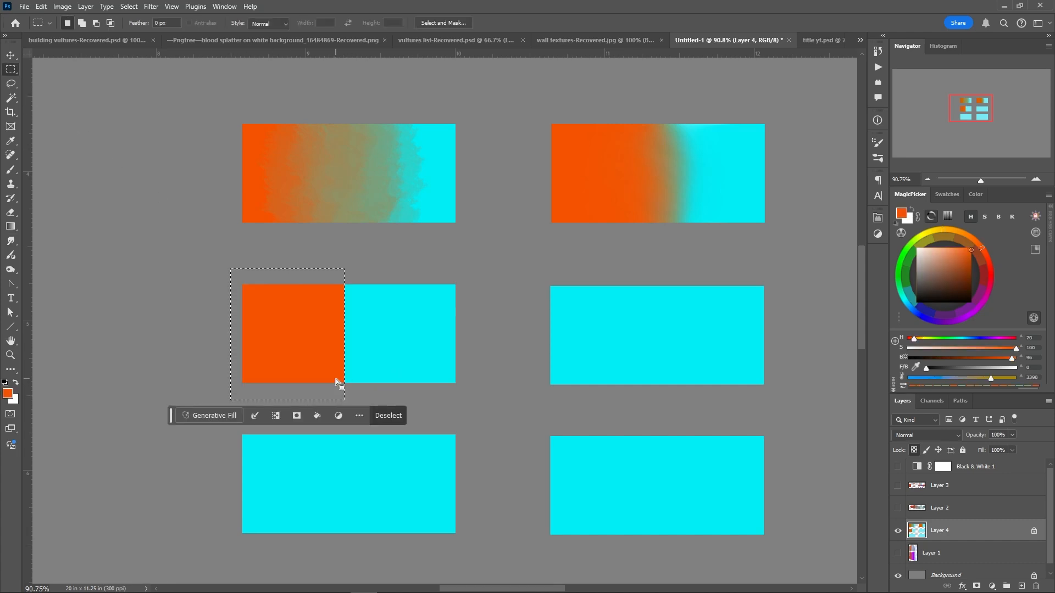
{"action": "right_click", "coordinate": [302, 336]}
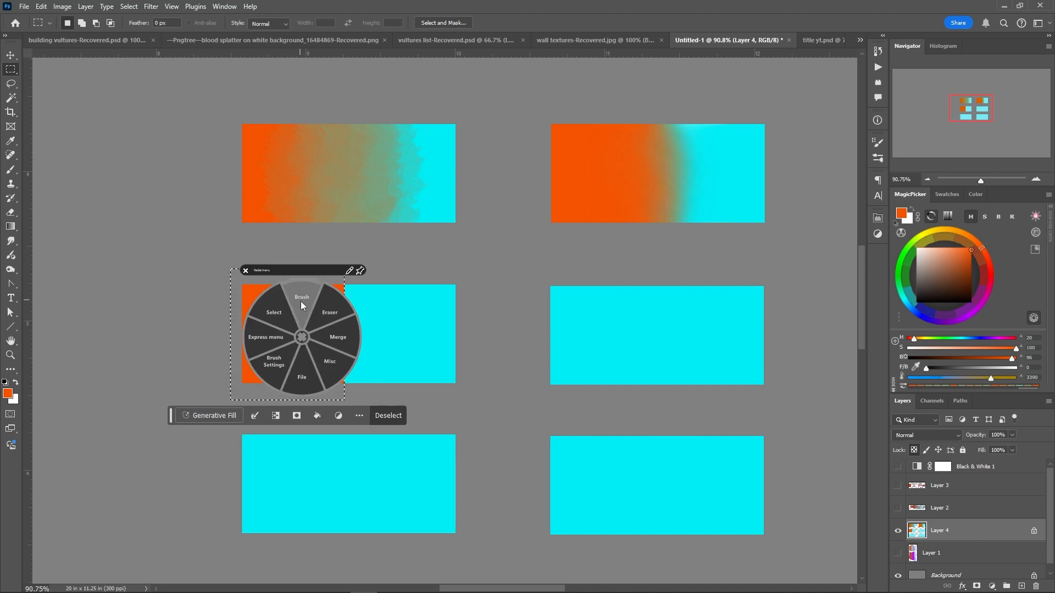
{"action": "left_click", "coordinate": [301, 301]}
{"action": "right_click", "coordinate": [314, 327]}
{"action": "left_click", "coordinate": [291, 301]}
{"action": "left_click", "coordinate": [261, 279]}
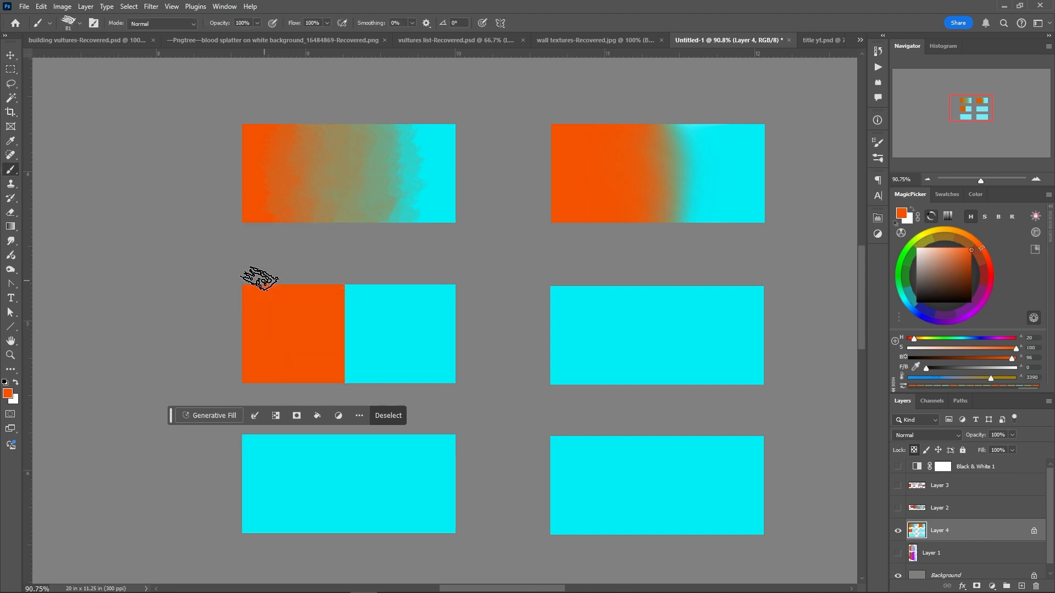
- Blend the orange-cyan boundary of the middle-left rectangle with the Mixer Brush tool
{"action": "right_click", "coordinate": [11, 170]}
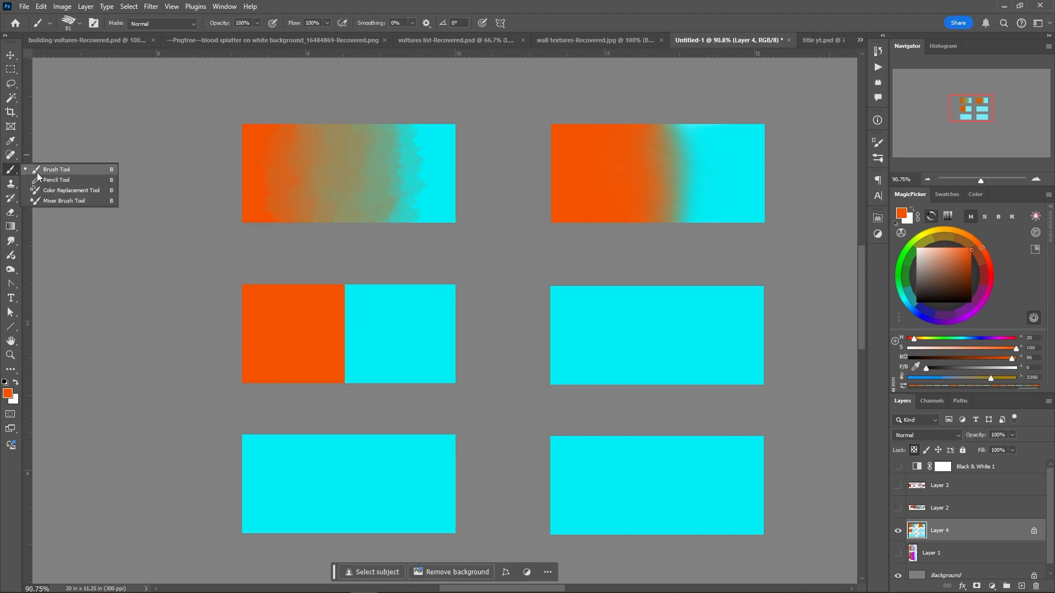
{"action": "left_click", "coordinate": [55, 170]}
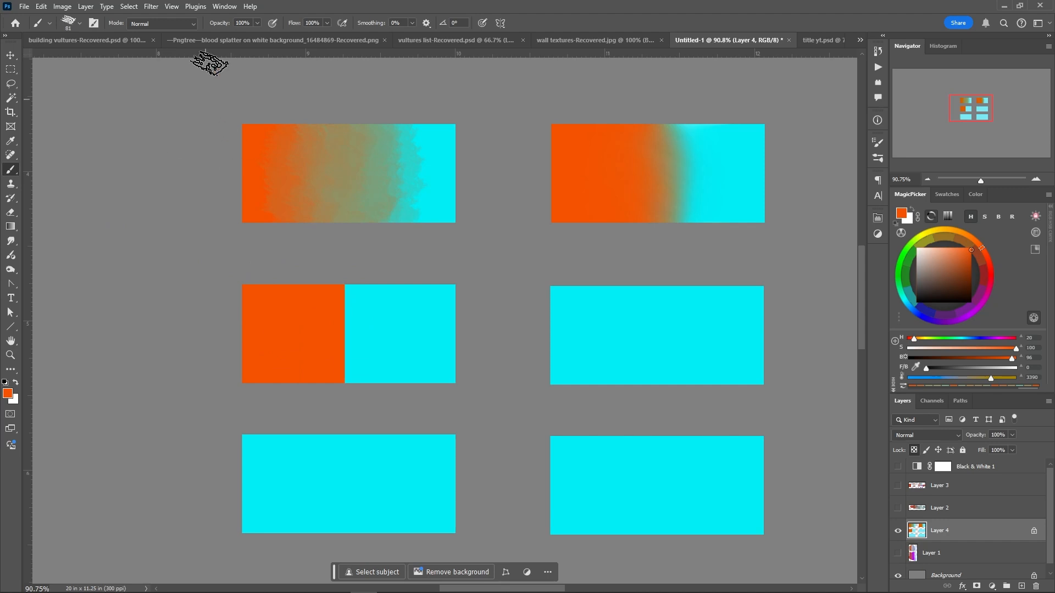
{"action": "right_click", "coordinate": [15, 177]}
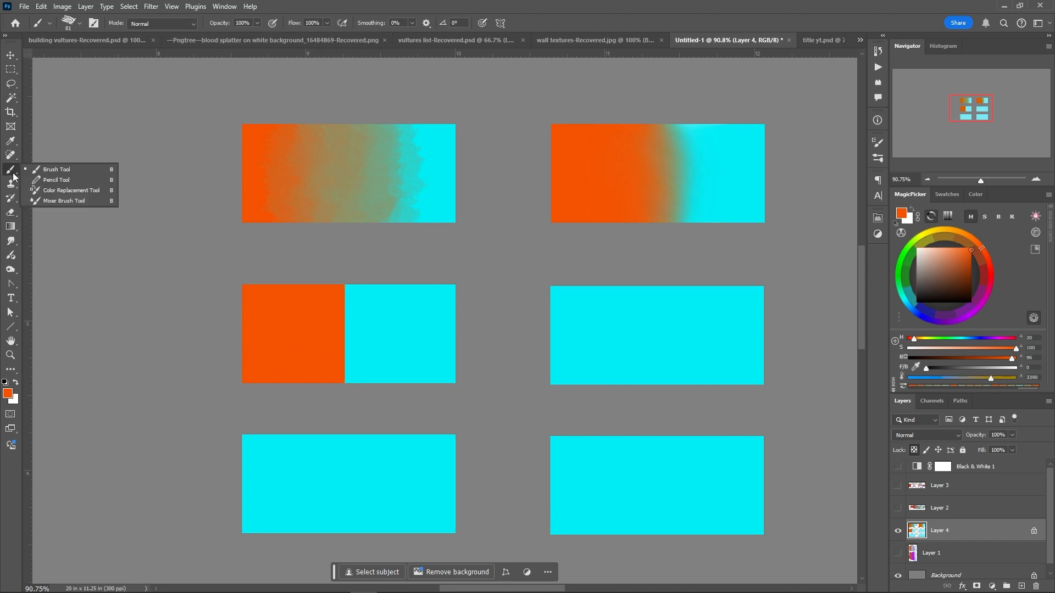
{"action": "left_click", "coordinate": [36, 200]}
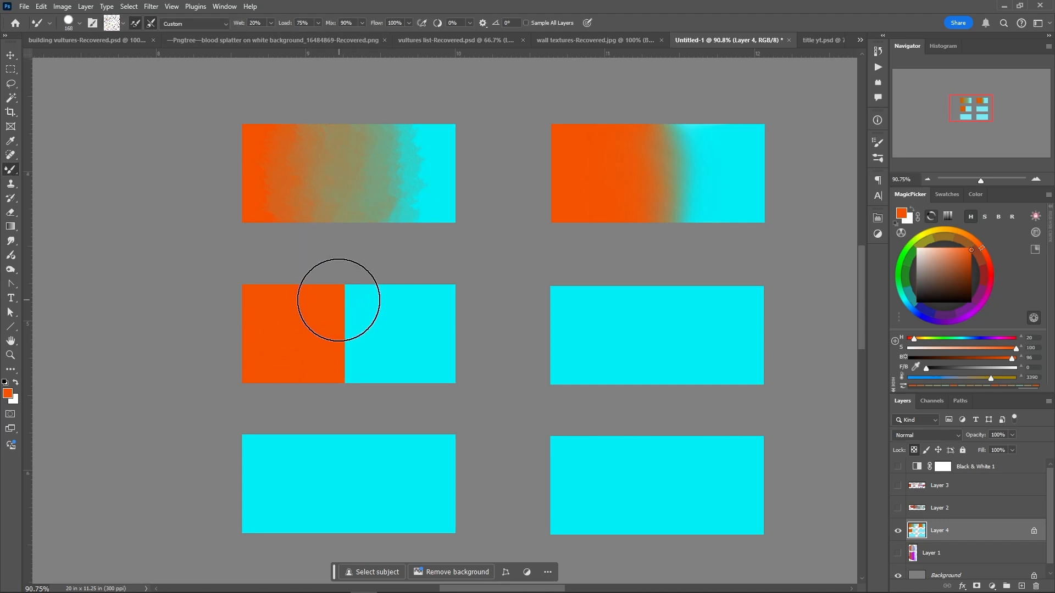
{"action": "mouse_move", "coordinate": [339, 301]}
{"action": "left_mouse_down"}
{"action": "mouse_move", "coordinate": [346, 377]}
{"action": "mouse_move", "coordinate": [318, 308]}
{"action": "mouse_move", "coordinate": [342, 298]}
{"action": "mouse_move", "coordinate": [344, 284]}
{"action": "mouse_move", "coordinate": [333, 335]}
{"action": "mouse_move", "coordinate": [340, 368]}
{"action": "mouse_move", "coordinate": [350, 358]}
{"action": "mouse_move", "coordinate": [326, 298]}
{"action": "mouse_move", "coordinate": [340, 300]}
{"action": "mouse_move", "coordinate": [332, 317]}
{"action": "mouse_move", "coordinate": [349, 310]}
{"action": "mouse_move", "coordinate": [349, 319]}
{"action": "mouse_move", "coordinate": [345, 308]}
{"action": "mouse_move", "coordinate": [332, 320]}
{"action": "mouse_move", "coordinate": [341, 335]}
{"action": "mouse_move", "coordinate": [335, 342]}
{"action": "mouse_move", "coordinate": [323, 328]}
{"action": "mouse_move", "coordinate": [364, 367]}
{"action": "mouse_move", "coordinate": [339, 334]}
{"action": "left_mouse_up"}
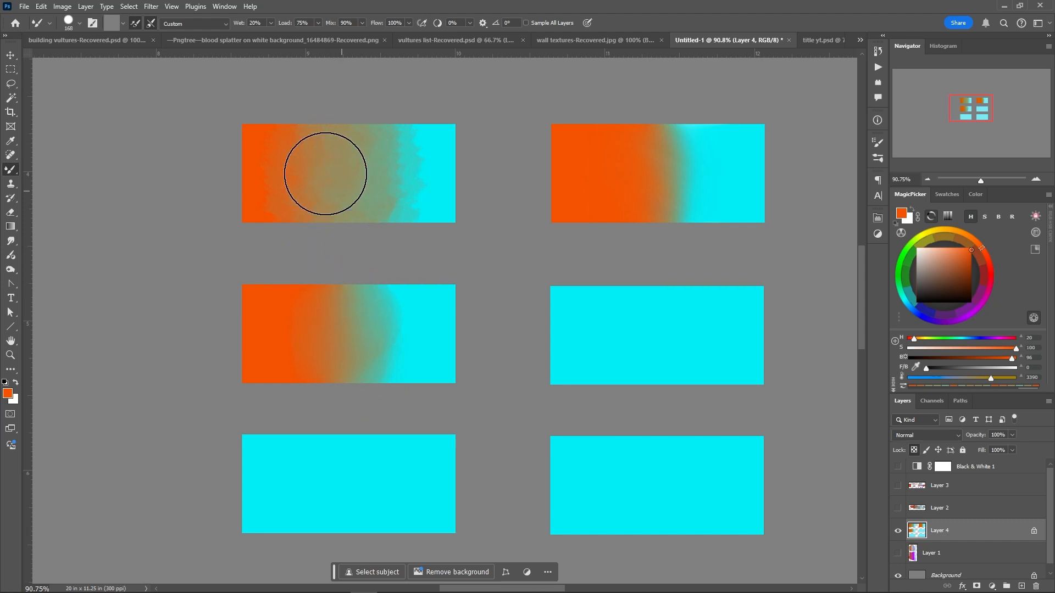
{"action": "left_click_drag", "start_coordinate": [378, 353], "coordinate": [374, 339]}
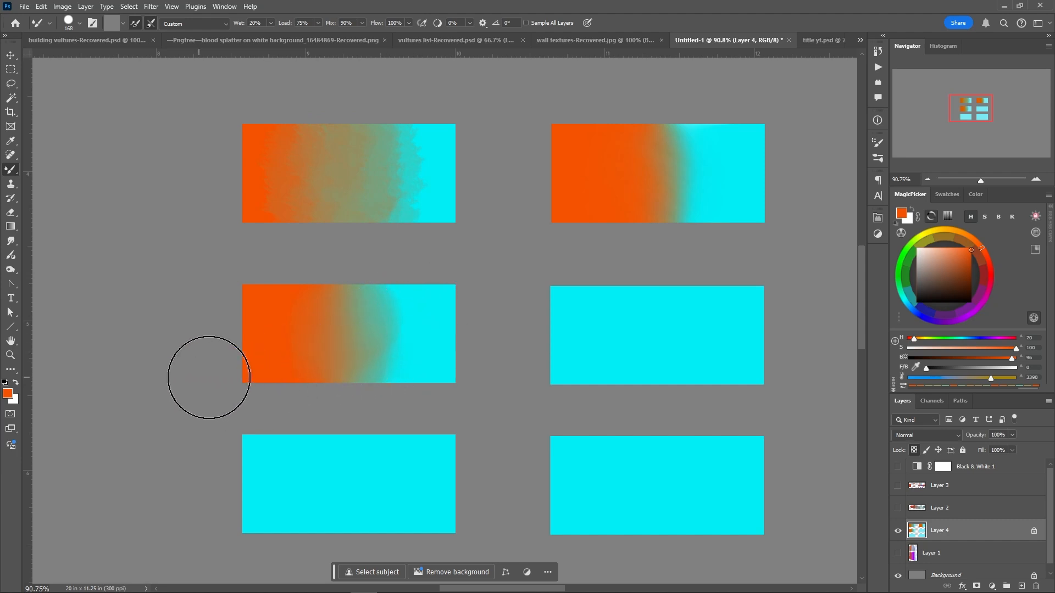
{"action": "left_click", "coordinate": [254, 168], "text": "alt"}
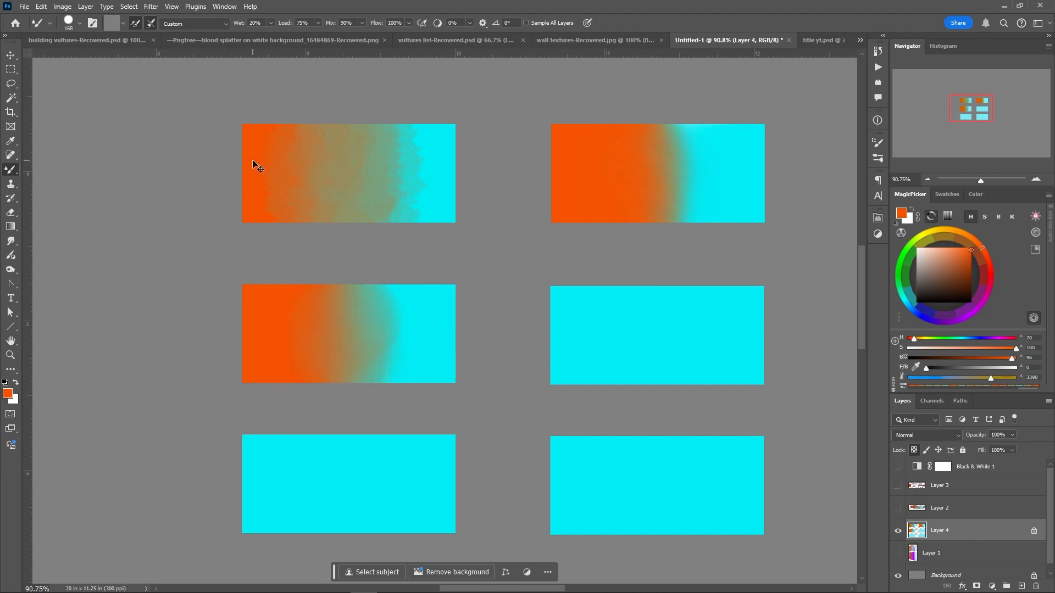
- Paint a soft orange fade across the middle-right cyan rectangle with the Soft Round Pressure Opacity brush at 190 px
{"action": "right_click", "coordinate": [14, 172]}
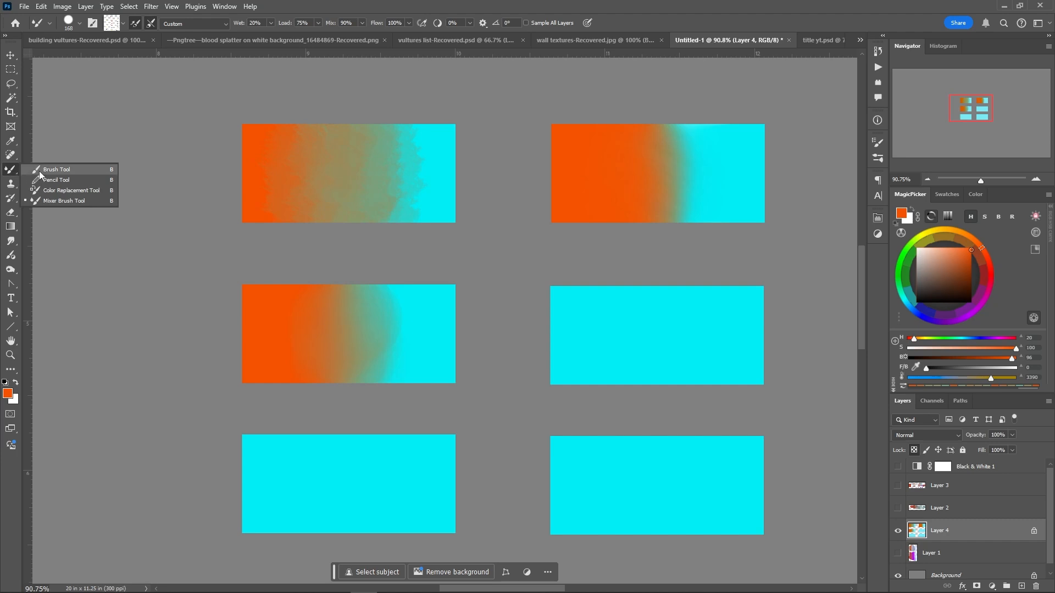
{"action": "left_click", "coordinate": [34, 168]}
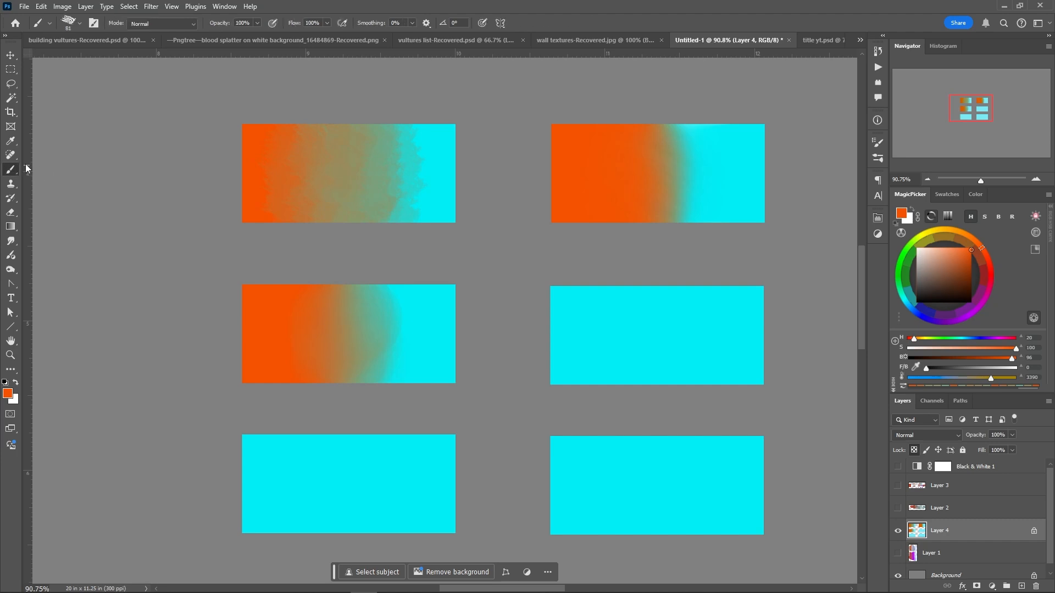
{"action": "left_click", "coordinate": [251, 162], "text": "alt"}
{"action": "right_click", "coordinate": [616, 306]}
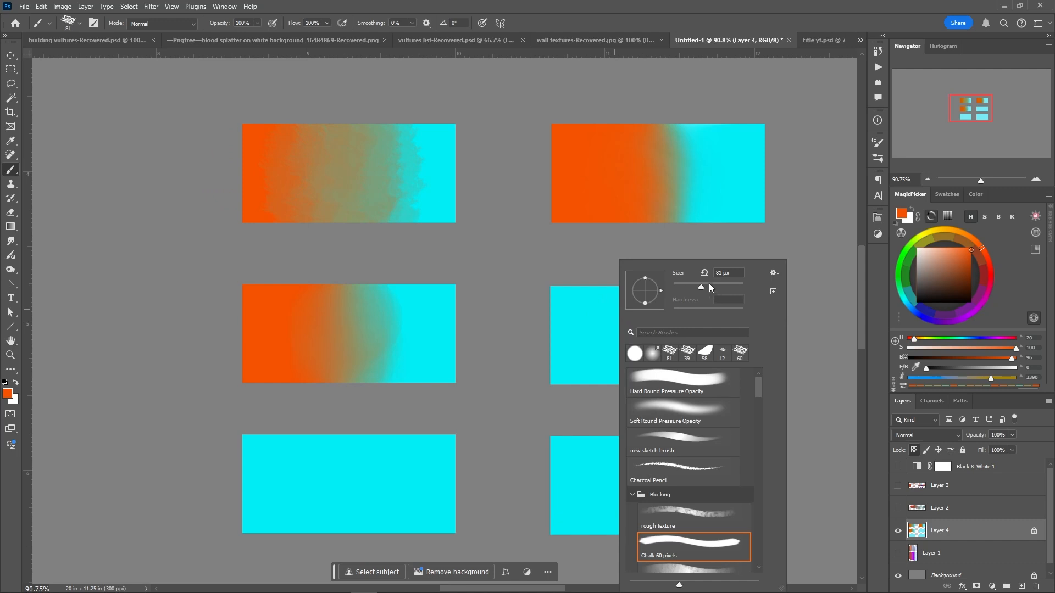
{"action": "left_click", "coordinate": [665, 421]}
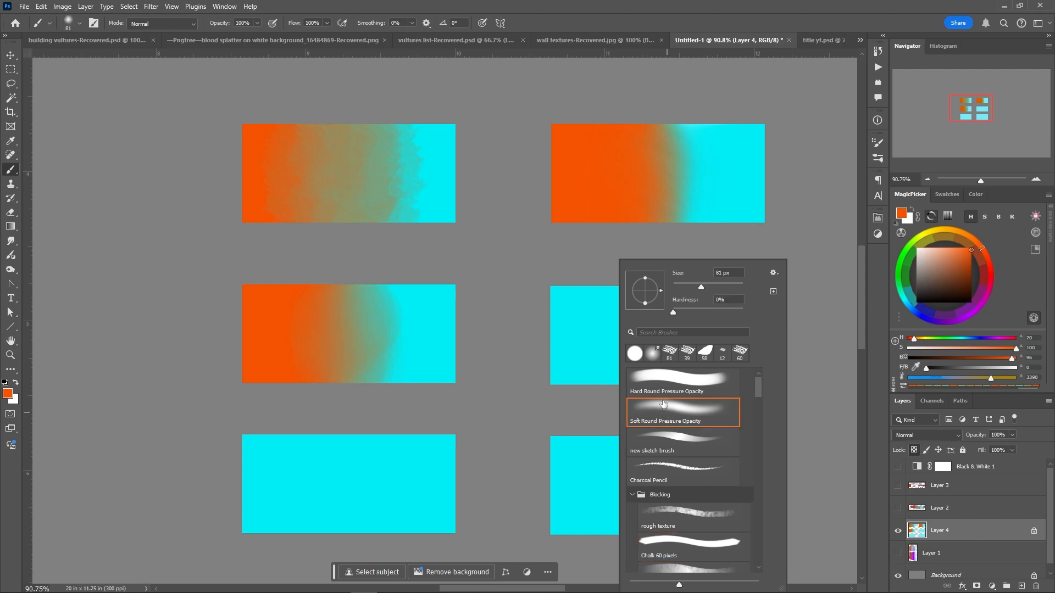
{"action": "left_click_drag", "start_coordinate": [701, 287], "coordinate": [723, 289]}
{"action": "mouse_move", "coordinate": [561, 287]}
{"action": "left_mouse_down"}
{"action": "mouse_move", "coordinate": [557, 387]}
{"action": "mouse_move", "coordinate": [555, 281]}
{"action": "mouse_move", "coordinate": [582, 381]}
{"action": "mouse_move", "coordinate": [594, 274]}
{"action": "mouse_move", "coordinate": [593, 382]}
{"action": "mouse_move", "coordinate": [589, 327]}
{"action": "mouse_move", "coordinate": [605, 278]}
{"action": "mouse_move", "coordinate": [607, 394]}
{"action": "mouse_move", "coordinate": [629, 273]}
{"action": "mouse_move", "coordinate": [624, 397]}
{"action": "mouse_move", "coordinate": [653, 294]}
{"action": "mouse_move", "coordinate": [654, 410]}
{"action": "mouse_move", "coordinate": [658, 298]}
{"action": "mouse_move", "coordinate": [664, 405]}
{"action": "mouse_move", "coordinate": [592, 279]}
{"action": "mouse_move", "coordinate": [596, 377]}
{"action": "mouse_move", "coordinate": [561, 310]}
{"action": "mouse_move", "coordinate": [548, 376]}
{"action": "mouse_move", "coordinate": [540, 320]}
{"action": "mouse_move", "coordinate": [532, 448]}
{"action": "left_mouse_up"}
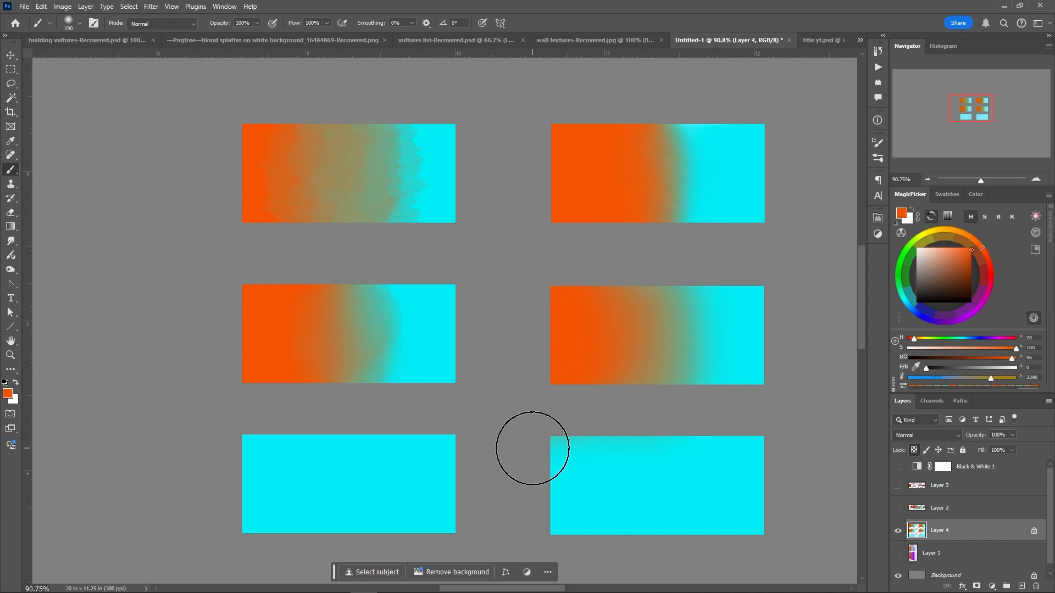
- Select the lower-left cyan rectangle and apply an orange-to-transparent gradient across it from left to right
{"action": "left_click", "coordinate": [11, 226]}
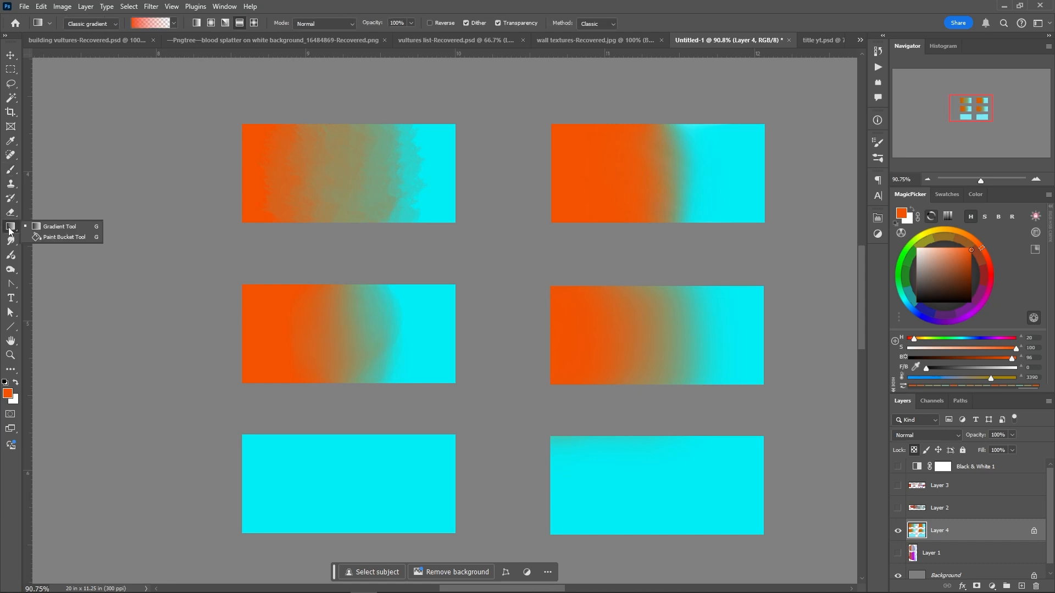
{"action": "left_click", "coordinate": [40, 227]}
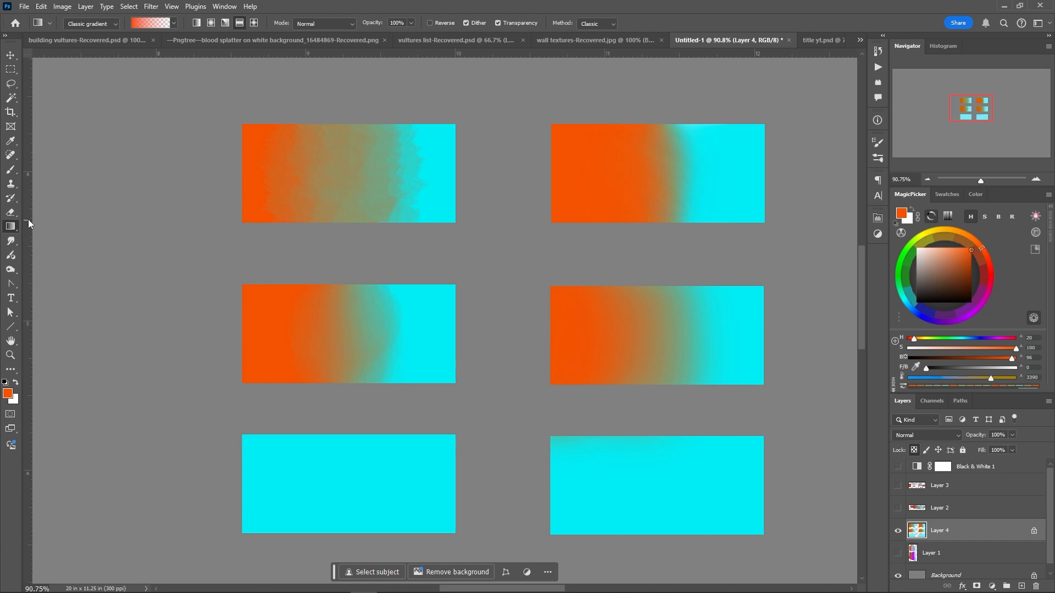
{"action": "key", "text": "m"}
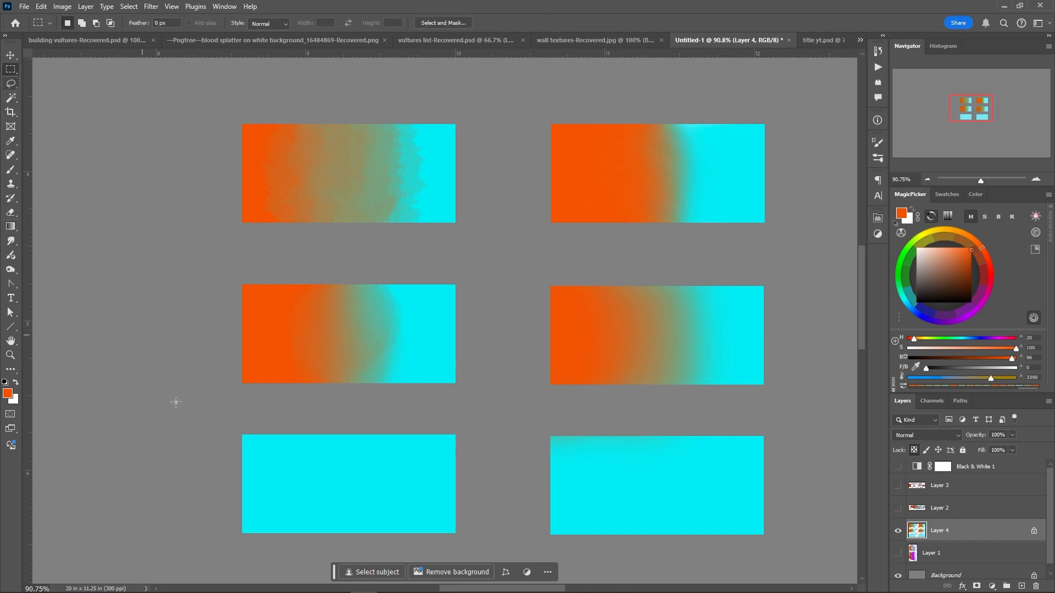
{"action": "left_click_drag", "start_coordinate": [240, 431], "coordinate": [461, 543]}
{"action": "left_click", "coordinate": [10, 226]}
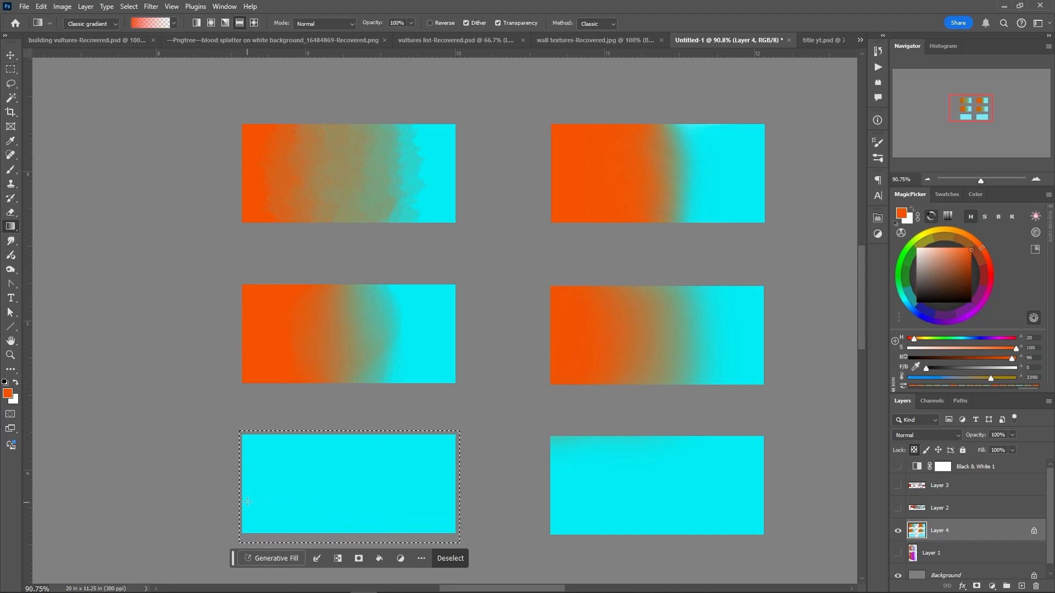
{"action": "left_click_drag", "start_coordinate": [238, 491], "coordinate": [453, 488]}
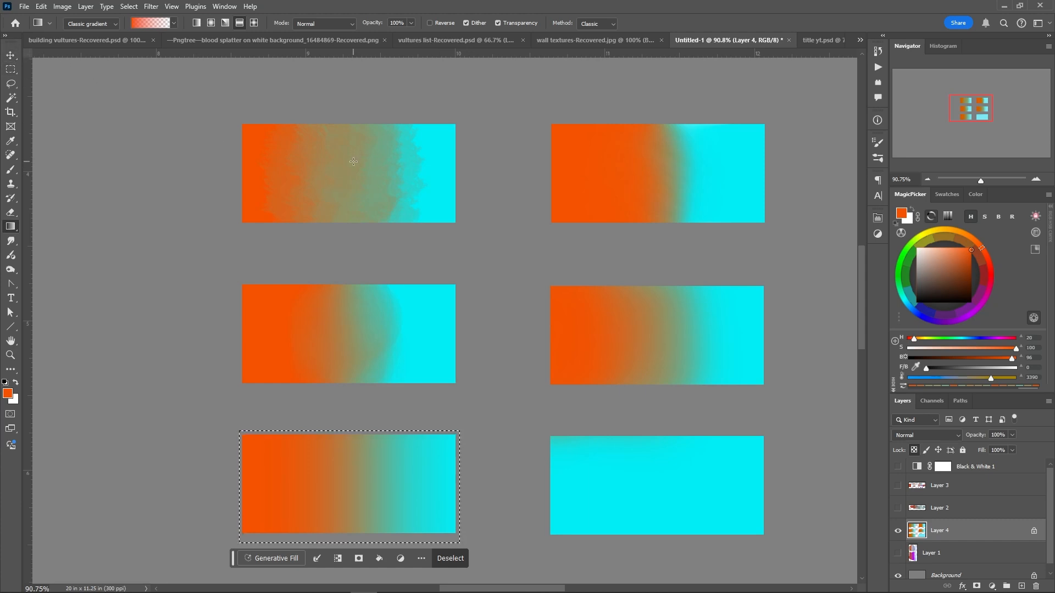
- Fill the left half of the lower-right cyan rectangle with orange and clear the selection
{"action": "left_click", "coordinate": [12, 71]}
{"action": "left_click_drag", "start_coordinate": [539, 425], "coordinate": [659, 549]}
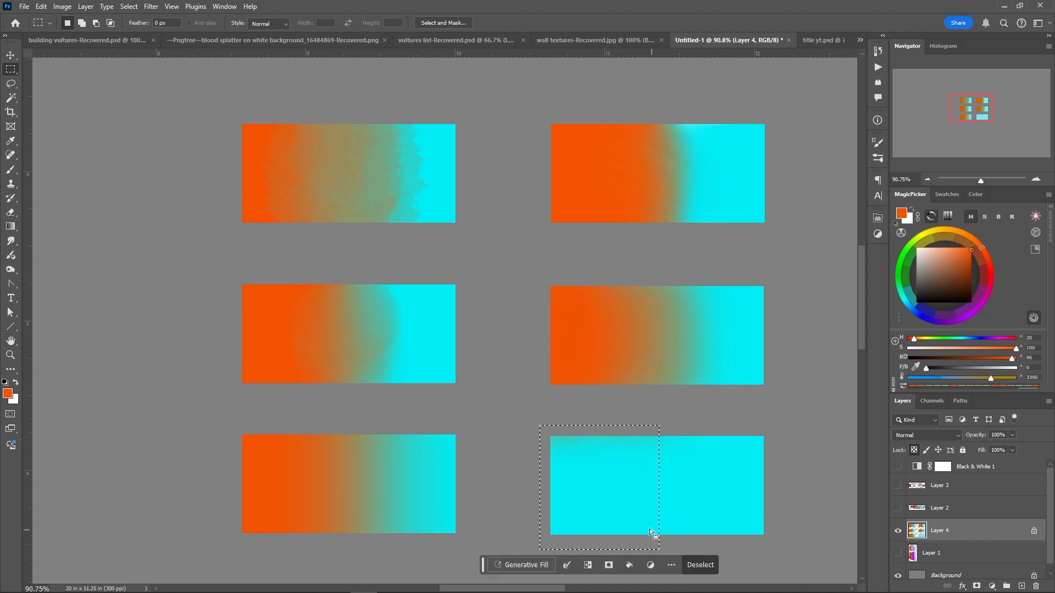
{"action": "key", "text": "alt+BackSpace"}
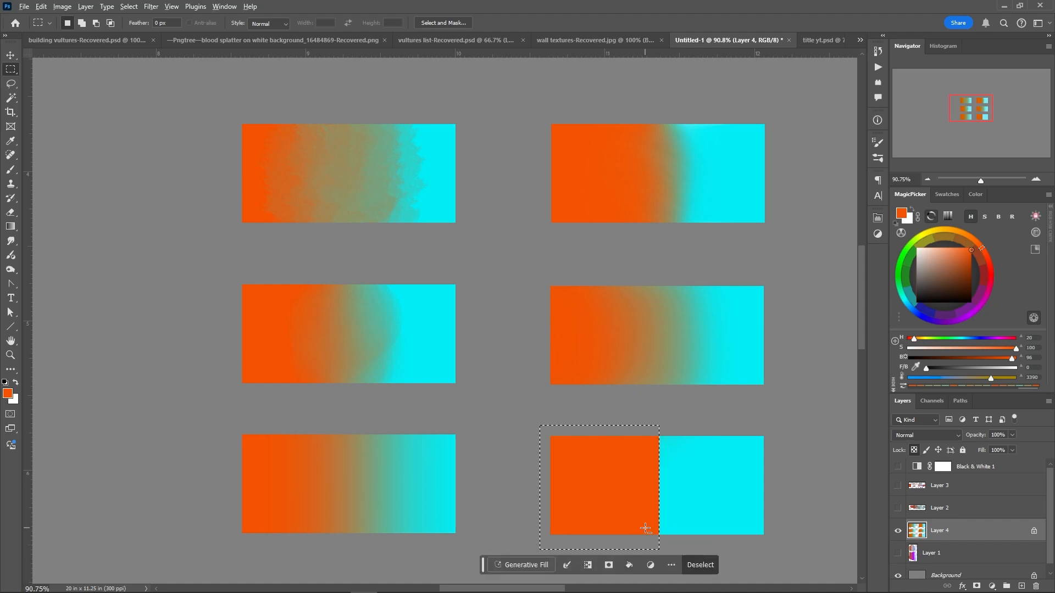
{"action": "right_click", "coordinate": [548, 479]}
{"action": "left_click", "coordinate": [522, 449]}
{"action": "left_click", "coordinate": [489, 420]}
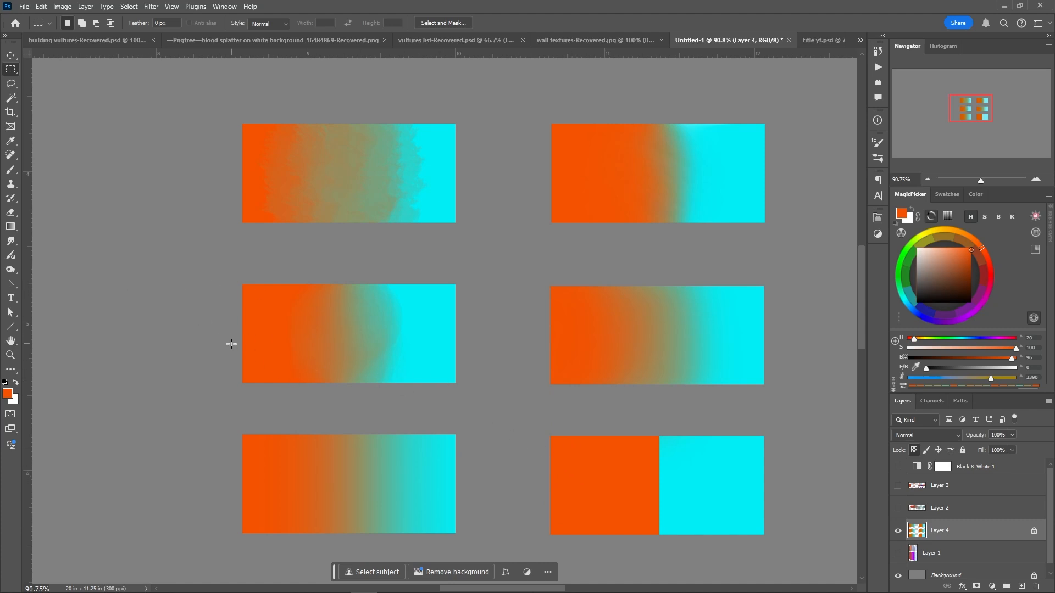
- Brush a muted olive sampled from the upper-left rectangle over the lower-right rectangle's orange-cyan boundary, and sample the orange-brown at its edge
{"action": "left_click", "coordinate": [11, 169]}
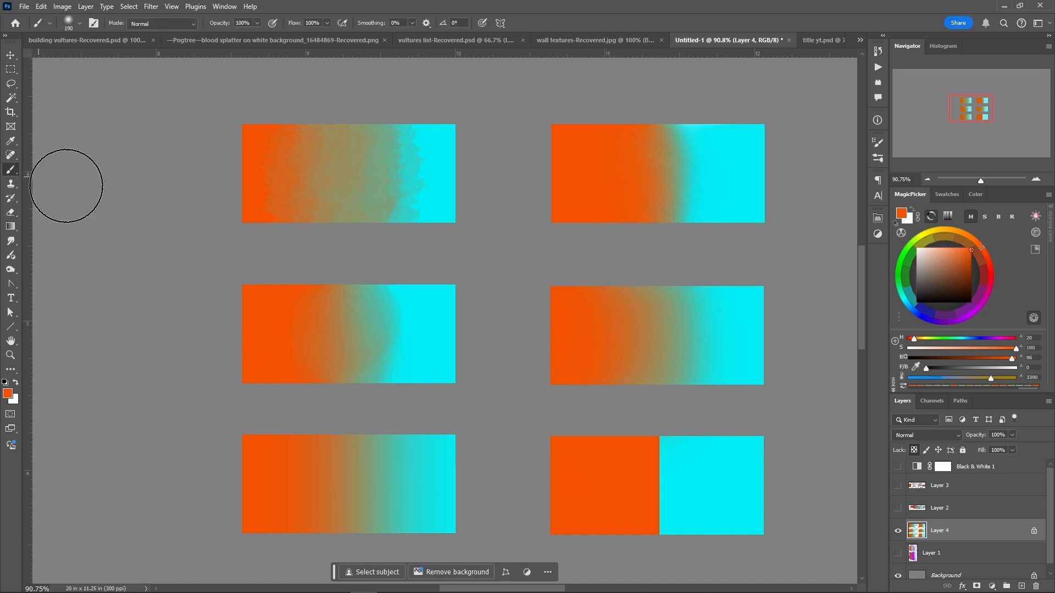
{"action": "left_click", "coordinate": [352, 171], "text": "alt"}
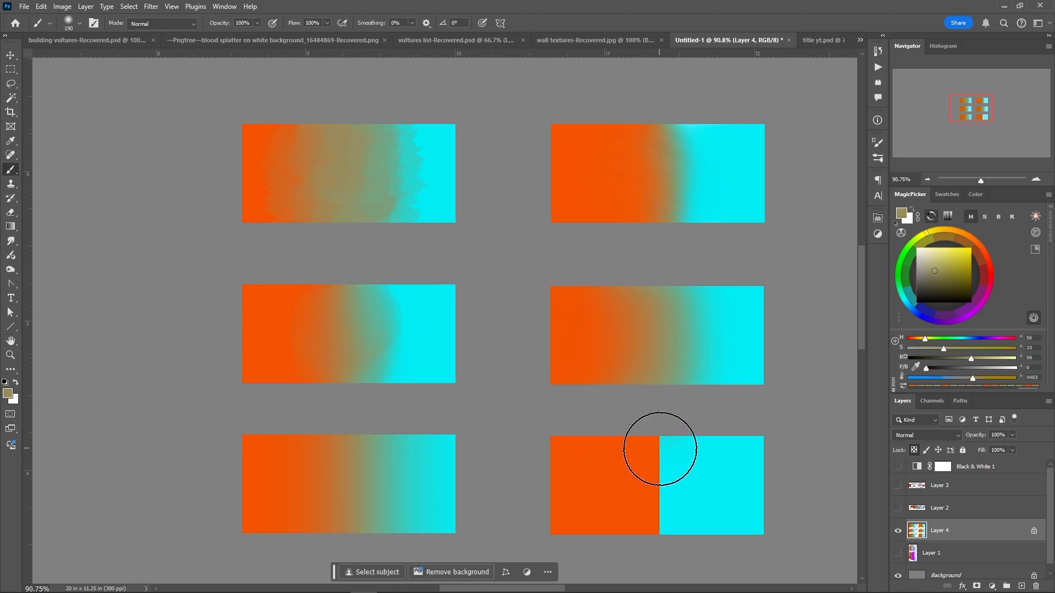
{"action": "mouse_move", "coordinate": [661, 444]}
{"action": "left_mouse_down"}
{"action": "mouse_move", "coordinate": [664, 499]}
{"action": "mouse_move", "coordinate": [663, 429]}
{"action": "mouse_move", "coordinate": [666, 562]}
{"action": "mouse_move", "coordinate": [670, 440]}
{"action": "mouse_move", "coordinate": [701, 541]}
{"action": "mouse_move", "coordinate": [694, 441]}
{"action": "mouse_move", "coordinate": [605, 440]}
{"action": "left_mouse_up"}
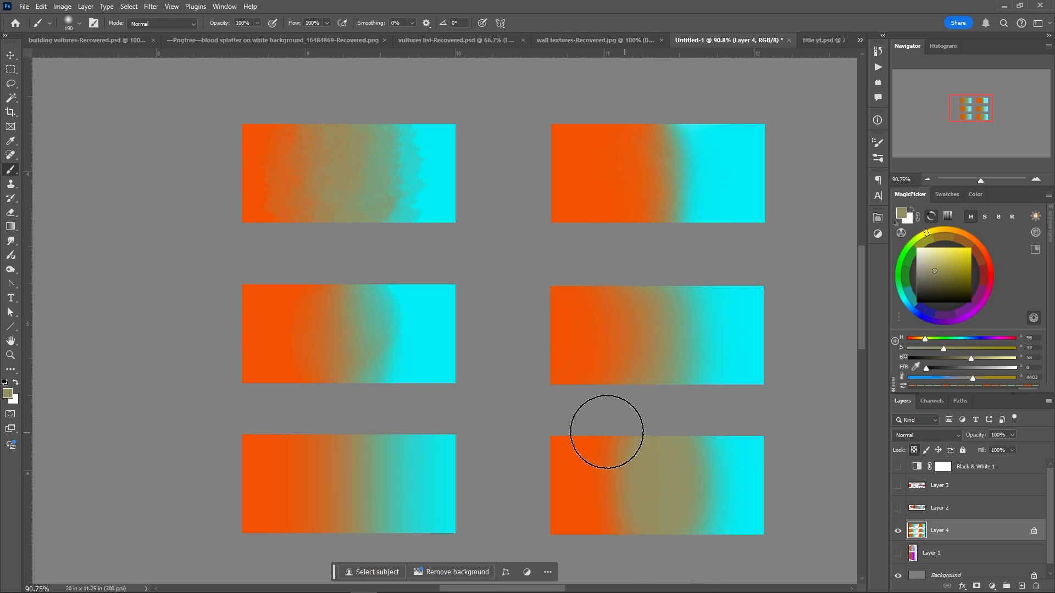
{"action": "left_click", "coordinate": [617, 459], "text": "alt"}
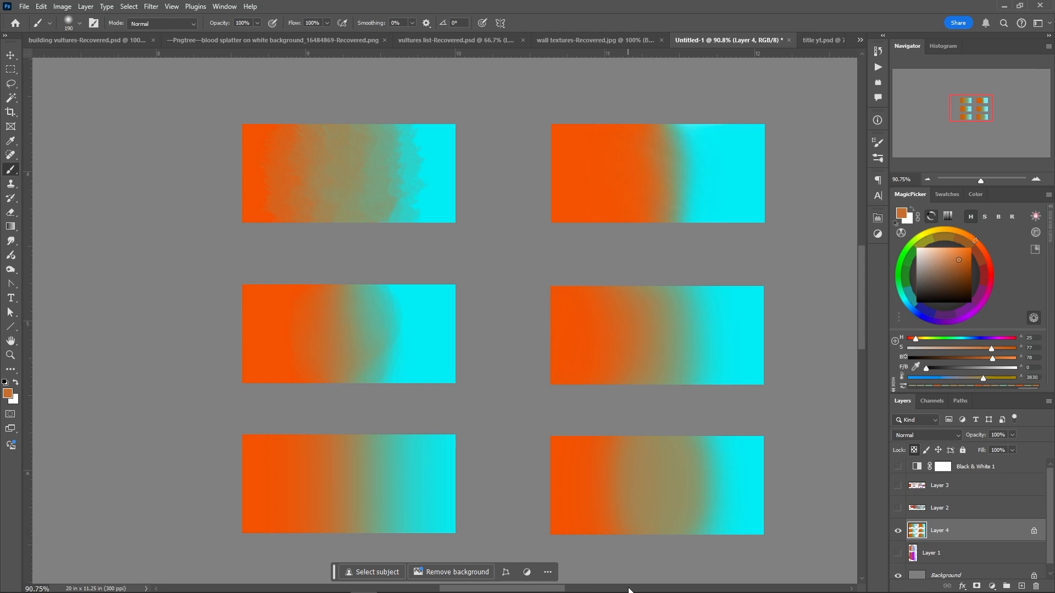
- Hide Layer 4 with the rectangles and show the red-to-teal paint swatch on Layer 2
{"action": "left_click", "coordinate": [898, 530]}
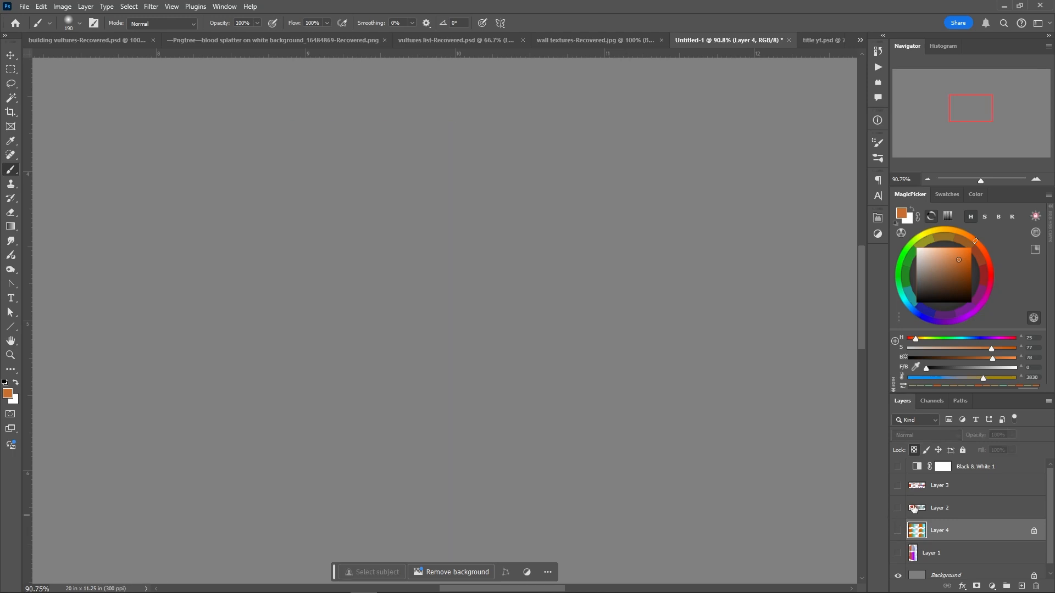
{"action": "left_click", "coordinate": [897, 506]}
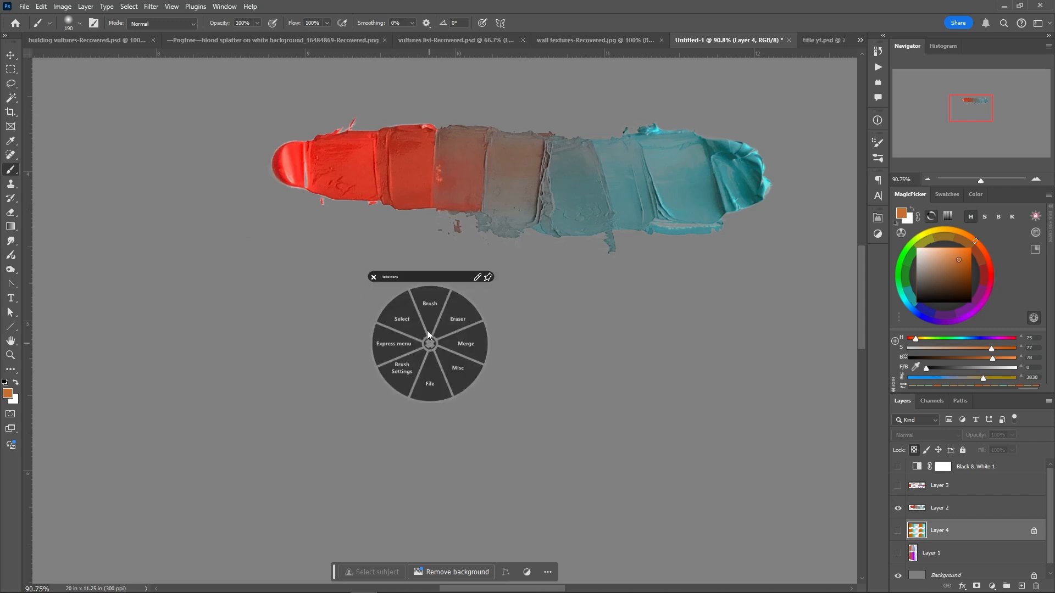
- Add a new layer above Layer 4 and set the new sketch brush to 9 px with black as the foreground colour
{"action": "right_click", "coordinate": [443, 301]}
{"action": "left_click", "coordinate": [492, 440]}
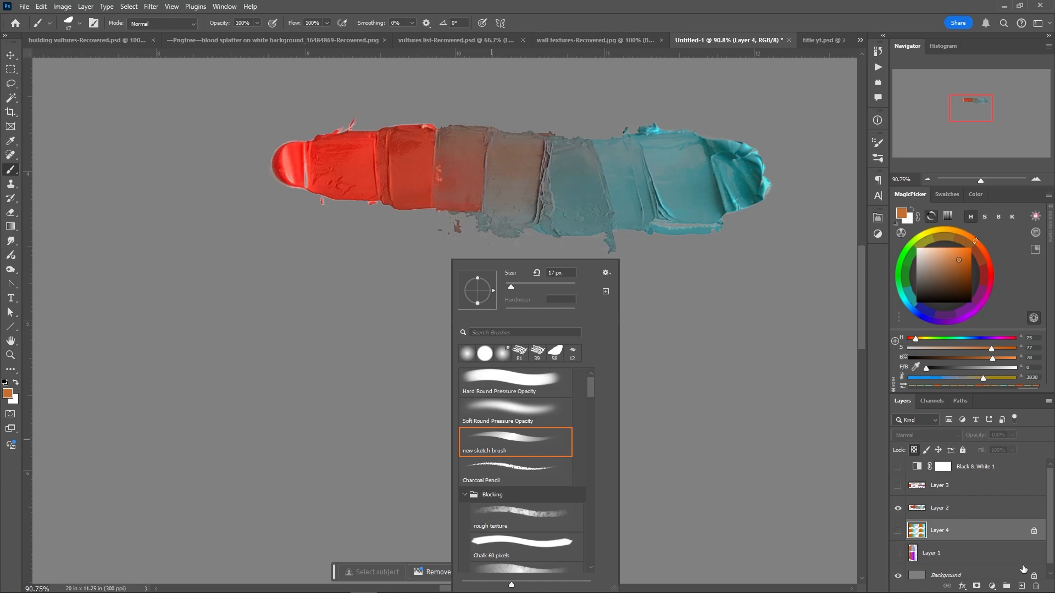
{"action": "left_click", "coordinate": [1020, 585]}
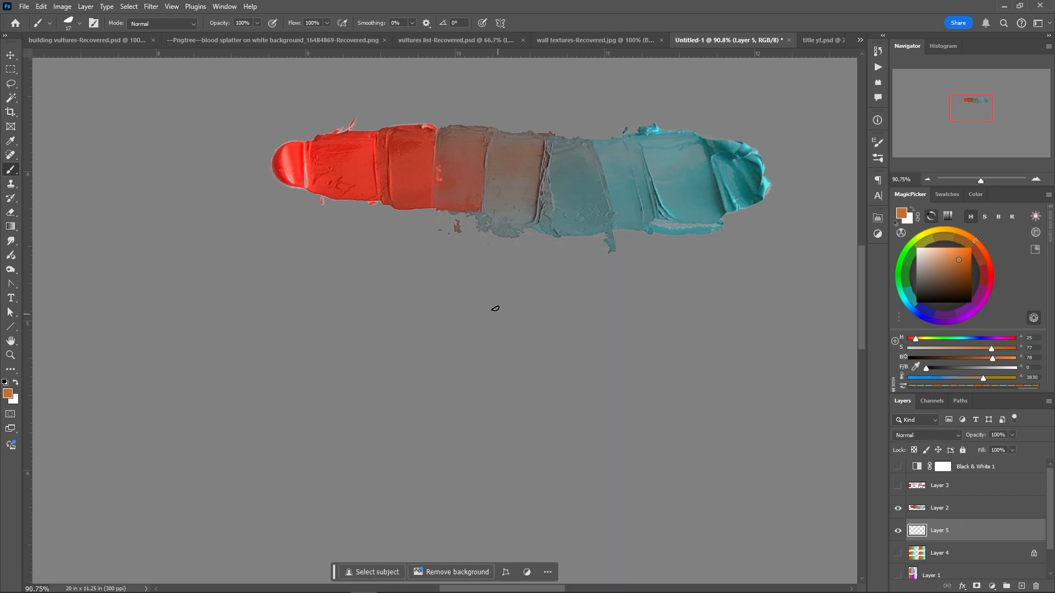
{"action": "right_click", "coordinate": [490, 300]}
{"action": "left_click_drag", "start_coordinate": [560, 286], "coordinate": [523, 301]}
{"action": "key", "text": "Return"}
{"action": "key", "text": "d"}
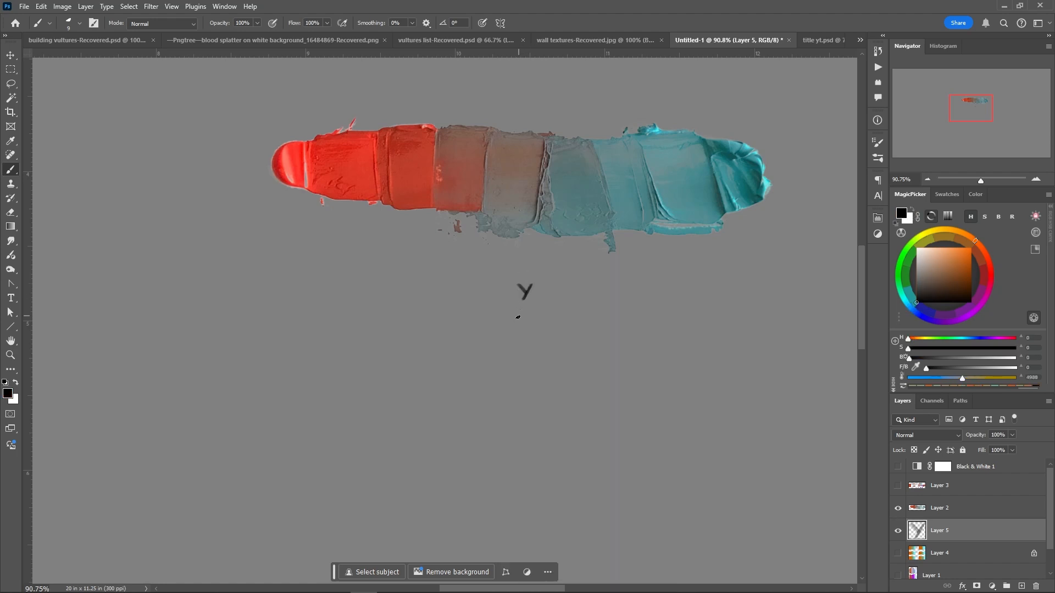
- Handwrite the colour-wheel letters Y, P, R, O, G and B in a ring below the paint swatch
{"action": "mouse_move", "coordinate": [523, 452]}
{"action": "left_mouse_down"}
{"action": "mouse_move", "coordinate": [522, 470]}
{"action": "mouse_move", "coordinate": [525, 462]}
{"action": "left_mouse_up"}
{"action": "left_click_drag", "start_coordinate": [457, 435], "coordinate": [457, 446]}
{"action": "left_click_drag", "start_coordinate": [457, 427], "coordinate": [471, 446]}
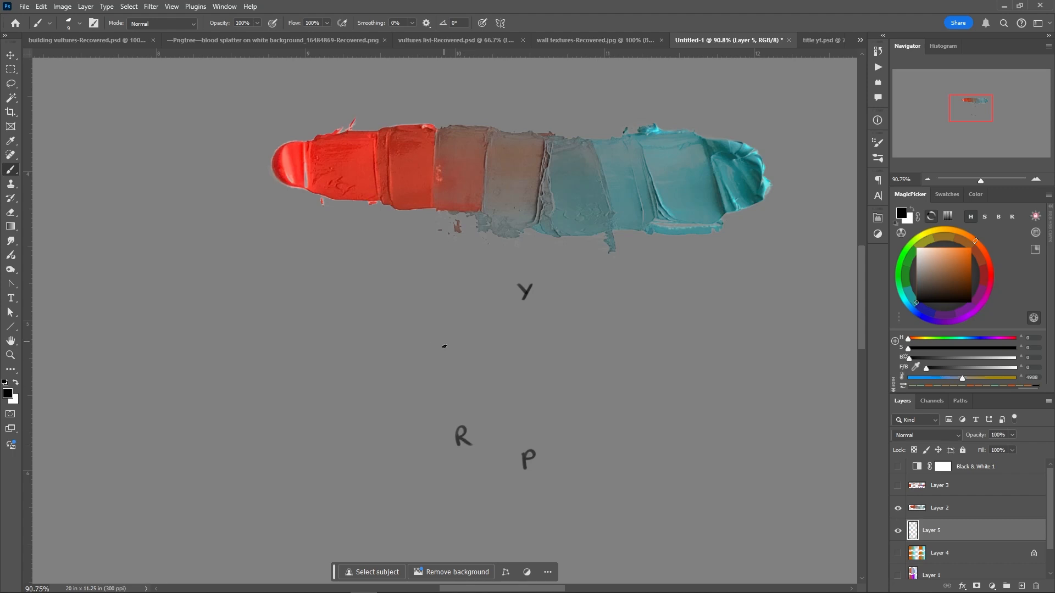
{"action": "left_click_drag", "start_coordinate": [453, 332], "coordinate": [457, 333]}
{"action": "left_click_drag", "start_coordinate": [596, 323], "coordinate": [593, 330]}
{"action": "left_click_drag", "start_coordinate": [601, 411], "coordinate": [602, 427]}
{"action": "left_click_drag", "start_coordinate": [602, 411], "coordinate": [601, 427]}
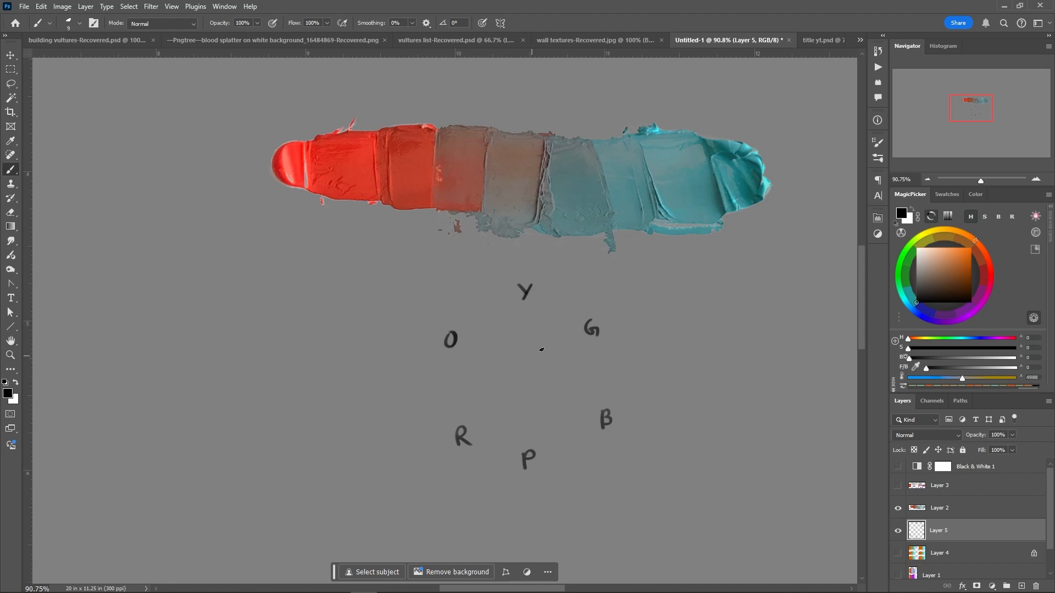
- Draw a circle inside the ring of letters, a line from R across its lower edge, and an arrow from R to P
{"action": "mouse_move", "coordinate": [541, 341]}
{"action": "left_mouse_down"}
{"action": "mouse_move", "coordinate": [513, 345]}
{"action": "mouse_move", "coordinate": [499, 373]}
{"action": "mouse_move", "coordinate": [516, 408]}
{"action": "mouse_move", "coordinate": [563, 396]}
{"action": "mouse_move", "coordinate": [537, 339]}
{"action": "left_mouse_up"}
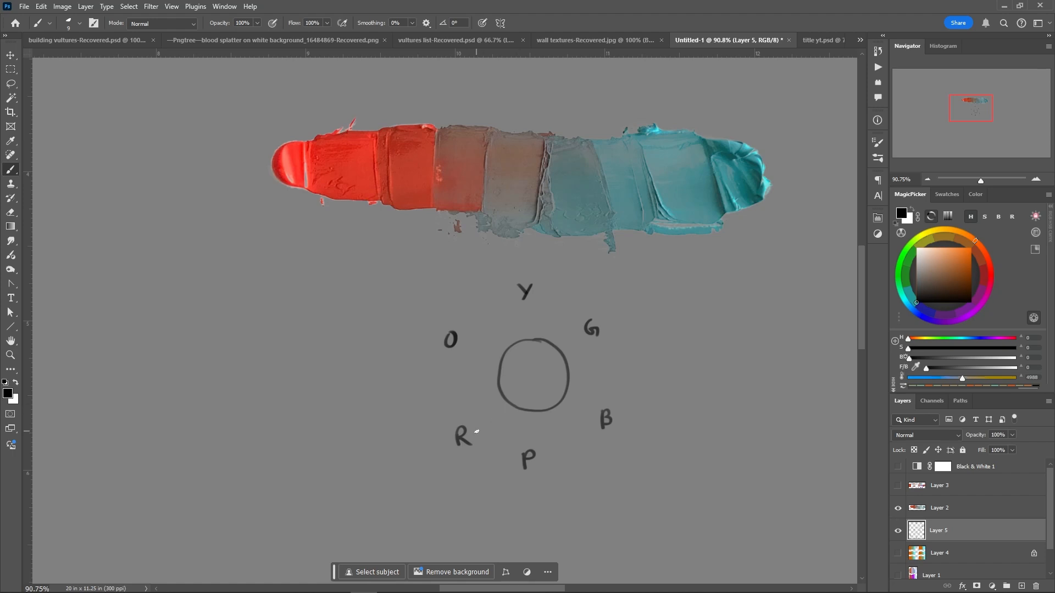
{"action": "left_click_drag", "start_coordinate": [477, 432], "coordinate": [594, 380]}
{"action": "left_click_drag", "start_coordinate": [481, 438], "coordinate": [513, 454]}
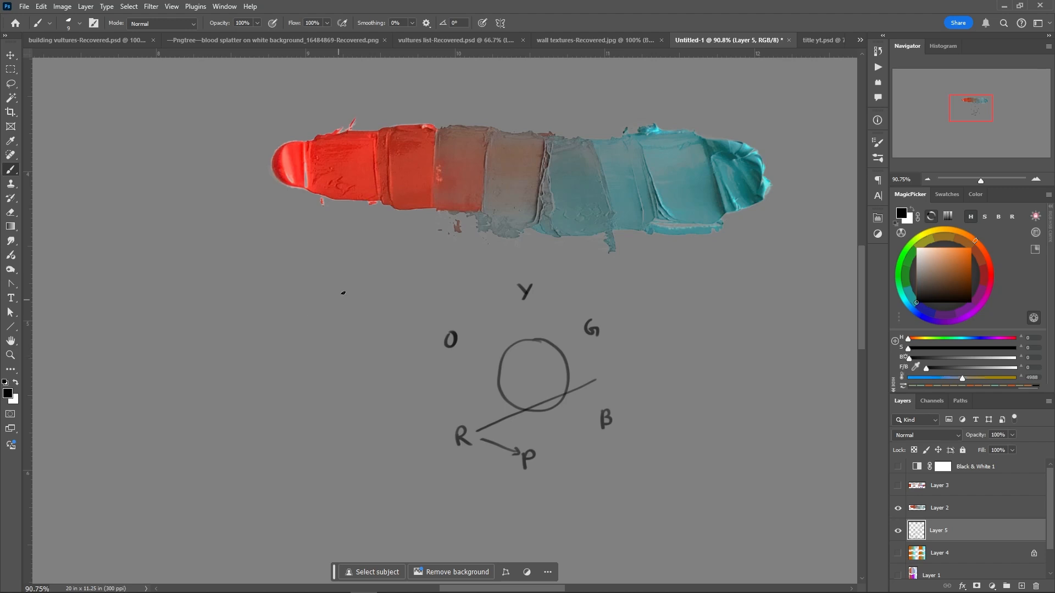
- Switch to the recent 81 px textured brush, then make a black test stroke beside the letters and undo it
{"action": "right_click", "coordinate": [361, 304]}
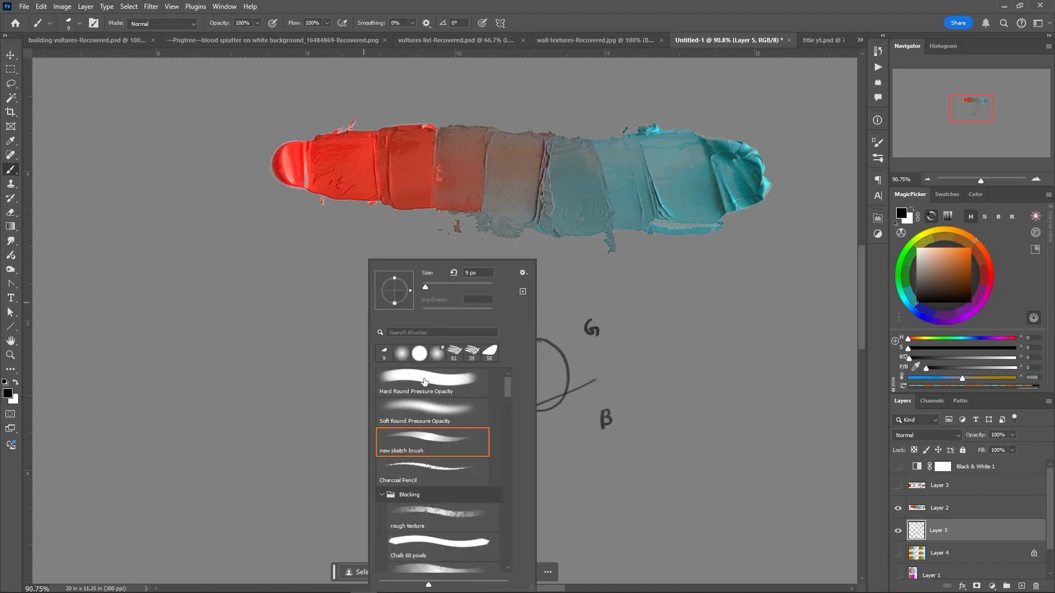
{"action": "left_click", "coordinate": [417, 517]}
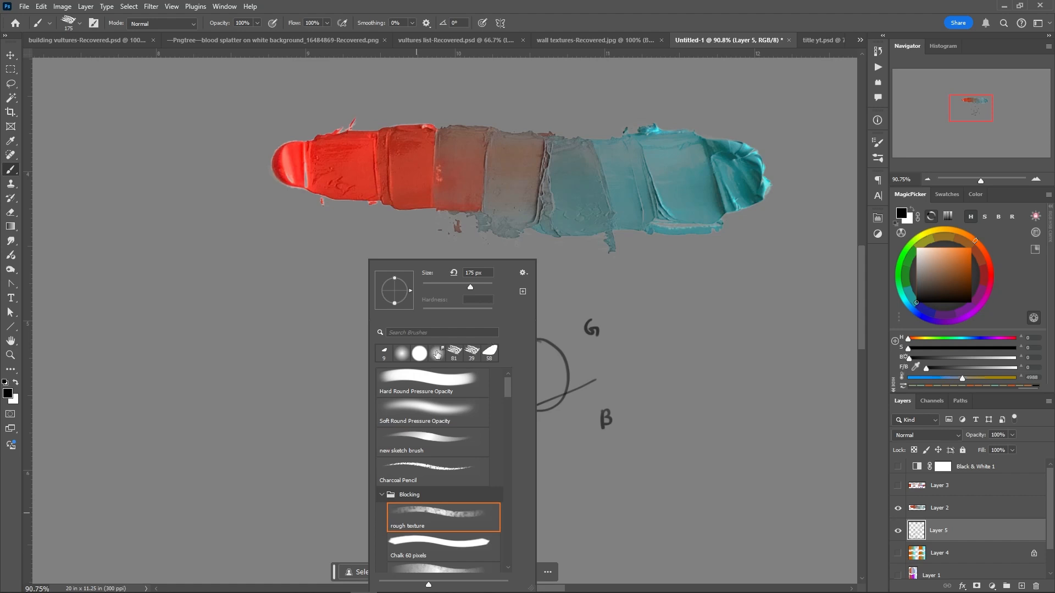
{"action": "left_click", "coordinate": [456, 353]}
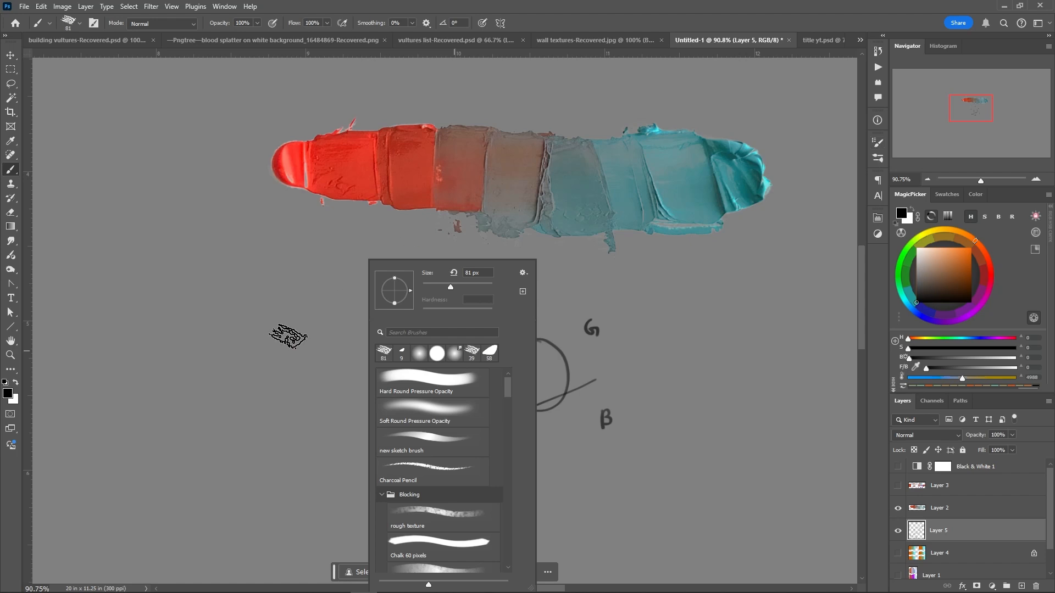
{"action": "left_click_drag", "start_coordinate": [286, 336], "coordinate": [306, 333]}
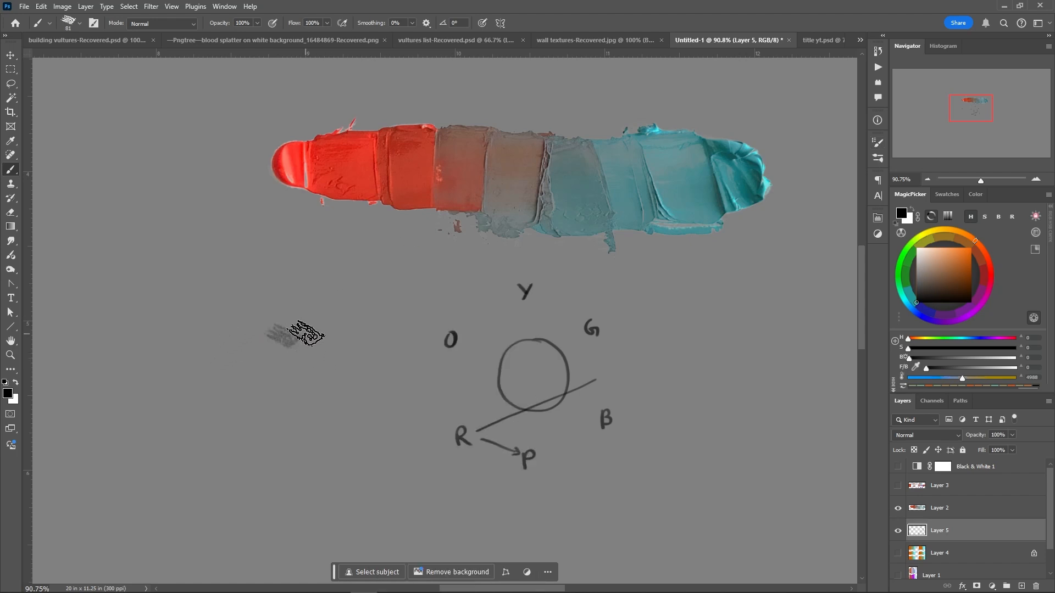
{"action": "key", "text": "ctrl+z"}
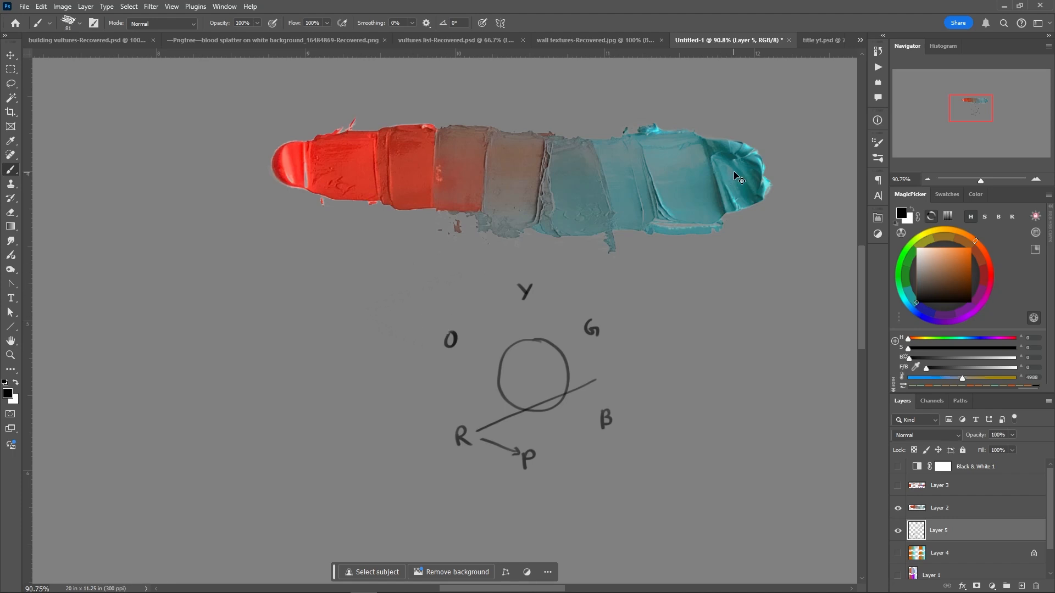
- Paint touching teal and red patches beside the letter O, using colours sampled from the two ends of the paint swatch
{"action": "left_click", "coordinate": [750, 167], "text": "alt"}
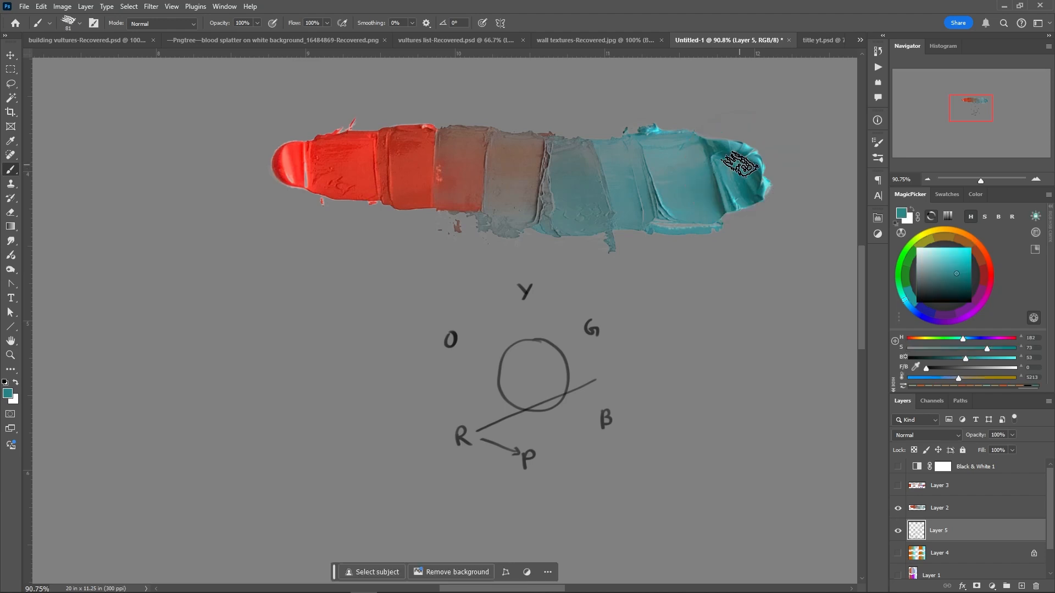
{"action": "left_click_drag", "start_coordinate": [360, 340], "coordinate": [361, 313]}
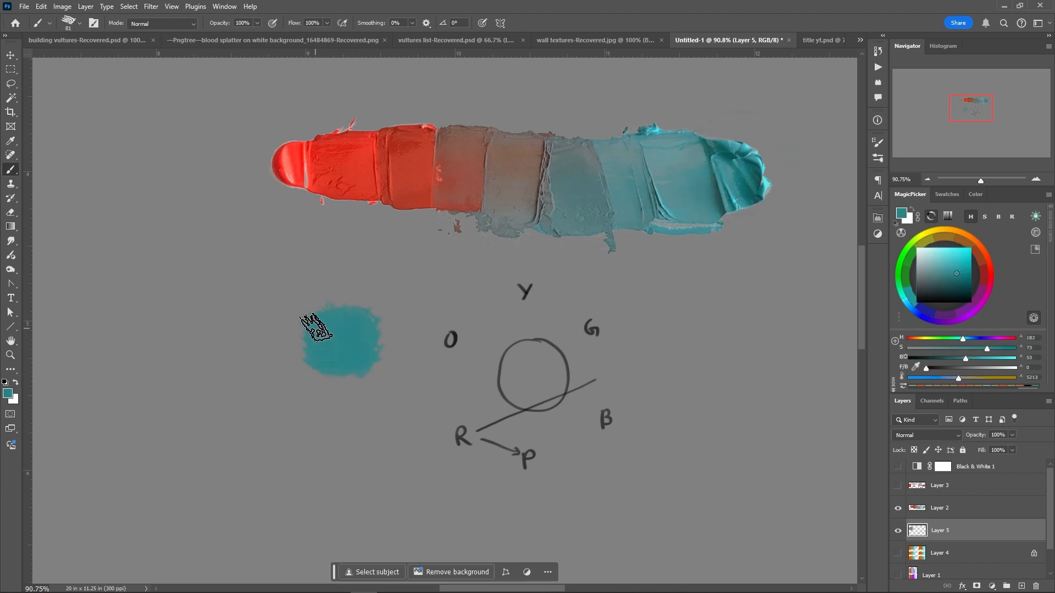
{"action": "left_click", "coordinate": [294, 157], "text": "alt"}
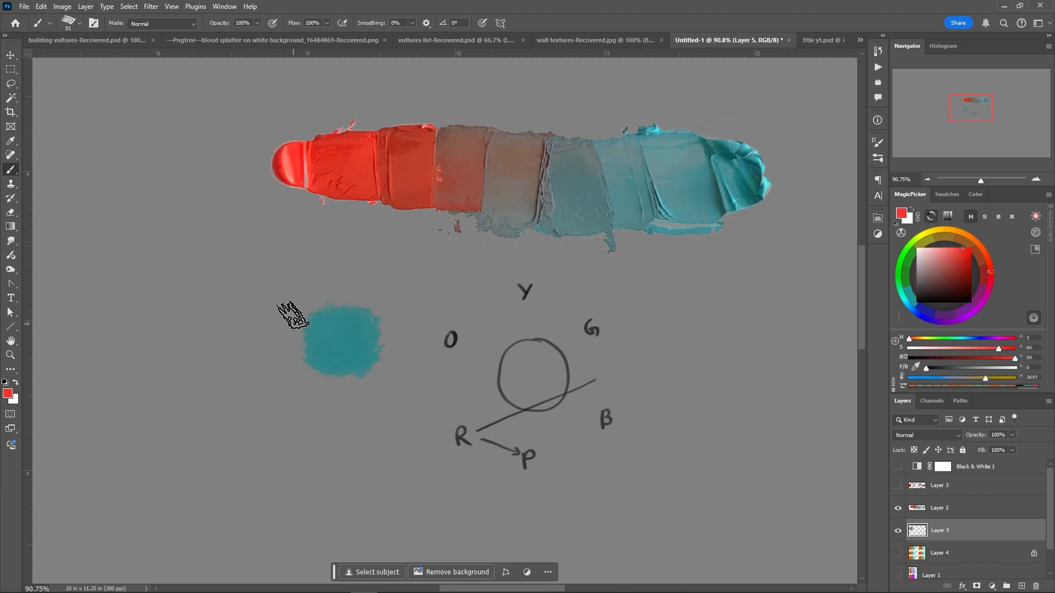
{"action": "mouse_move", "coordinate": [290, 313]}
{"action": "left_mouse_down"}
{"action": "mouse_move", "coordinate": [302, 364]}
{"action": "mouse_move", "coordinate": [307, 313]}
{"action": "mouse_move", "coordinate": [259, 334]}
{"action": "mouse_move", "coordinate": [286, 356]}
{"action": "mouse_move", "coordinate": [286, 317]}
{"action": "mouse_move", "coordinate": [280, 362]}
{"action": "mouse_move", "coordinate": [262, 365]}
{"action": "mouse_move", "coordinate": [271, 318]}
{"action": "left_mouse_up"}
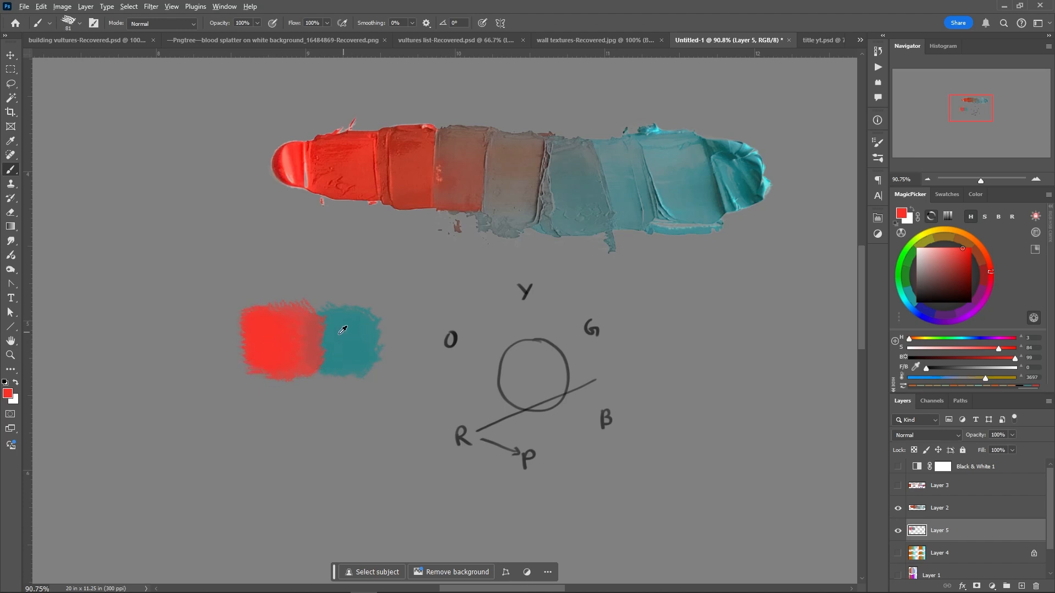
- Repaint the teal patch in bright cyan sampled from the paint swatch's end and blend its border with the red through grey
{"action": "left_click", "coordinate": [760, 155], "text": "alt"}
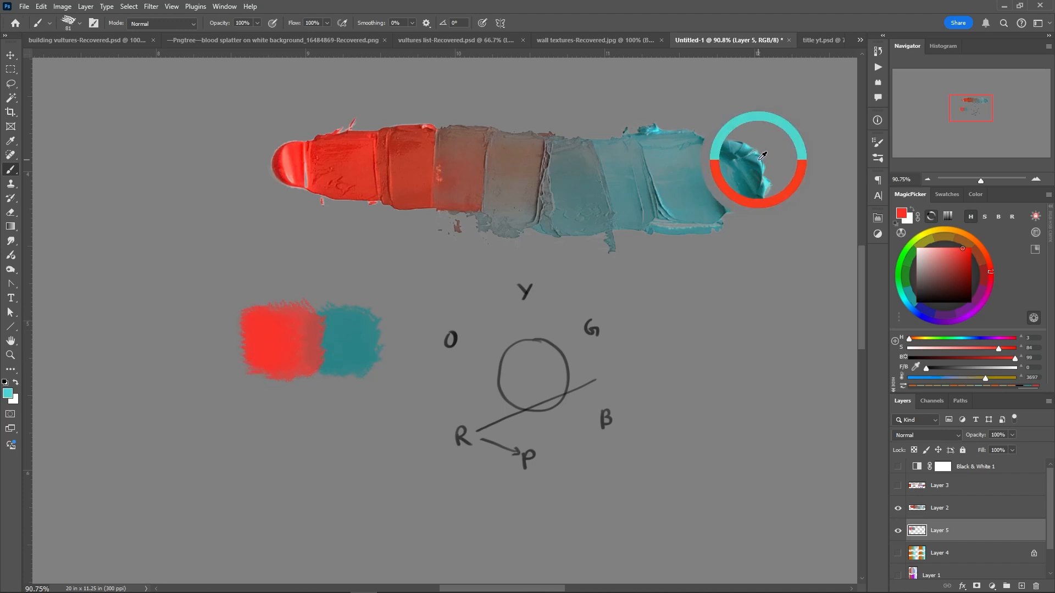
{"action": "mouse_move", "coordinate": [360, 326]}
{"action": "left_mouse_down"}
{"action": "mouse_move", "coordinate": [370, 369]}
{"action": "mouse_move", "coordinate": [354, 312]}
{"action": "mouse_move", "coordinate": [350, 369]}
{"action": "mouse_move", "coordinate": [310, 333]}
{"action": "mouse_move", "coordinate": [364, 327]}
{"action": "mouse_move", "coordinate": [354, 315]}
{"action": "mouse_move", "coordinate": [356, 364]}
{"action": "mouse_move", "coordinate": [339, 357]}
{"action": "mouse_move", "coordinate": [316, 315]}
{"action": "mouse_move", "coordinate": [307, 324]}
{"action": "mouse_move", "coordinate": [310, 387]}
{"action": "mouse_move", "coordinate": [294, 309]}
{"action": "mouse_move", "coordinate": [325, 326]}
{"action": "mouse_move", "coordinate": [306, 345]}
{"action": "mouse_move", "coordinate": [303, 377]}
{"action": "mouse_move", "coordinate": [307, 310]}
{"action": "mouse_move", "coordinate": [327, 341]}
{"action": "mouse_move", "coordinate": [313, 327]}
{"action": "mouse_move", "coordinate": [307, 373]}
{"action": "mouse_move", "coordinate": [299, 314]}
{"action": "mouse_move", "coordinate": [315, 309]}
{"action": "mouse_move", "coordinate": [329, 338]}
{"action": "mouse_move", "coordinate": [321, 370]}
{"action": "mouse_move", "coordinate": [323, 312]}
{"action": "mouse_move", "coordinate": [318, 367]}
{"action": "mouse_move", "coordinate": [293, 314]}
{"action": "mouse_move", "coordinate": [294, 379]}
{"action": "left_mouse_up"}
{"action": "left_click", "coordinate": [365, 328], "text": "alt"}
{"action": "left_click", "coordinate": [307, 335], "text": "alt"}
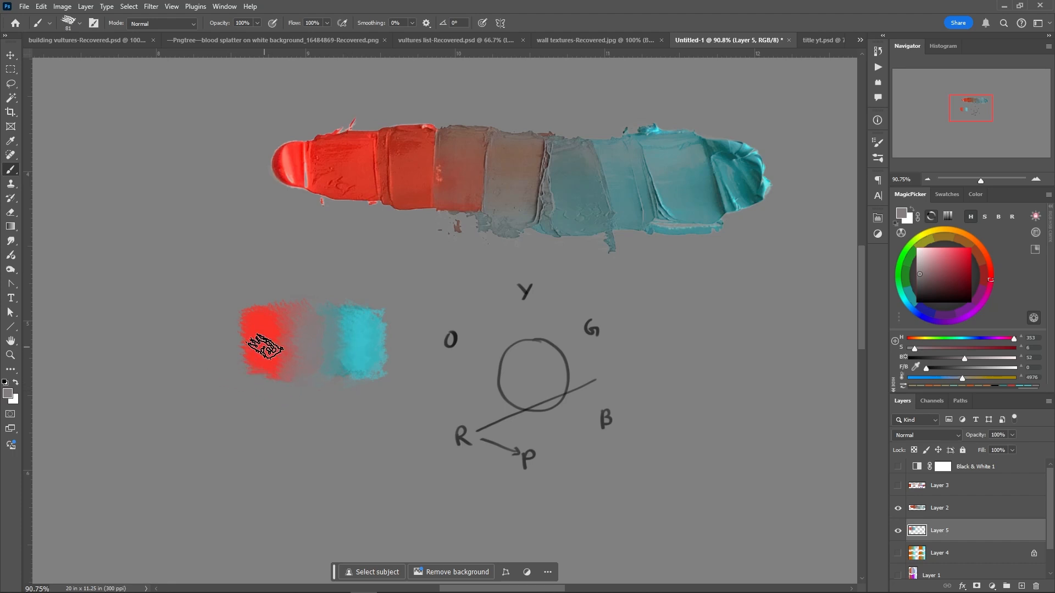
- Paint adjoining fully saturated red and blue patches below the red-cyan blend, and blend their border with sampled purple
{"action": "left_click_drag", "start_coordinate": [967, 264], "coordinate": [970, 238]}
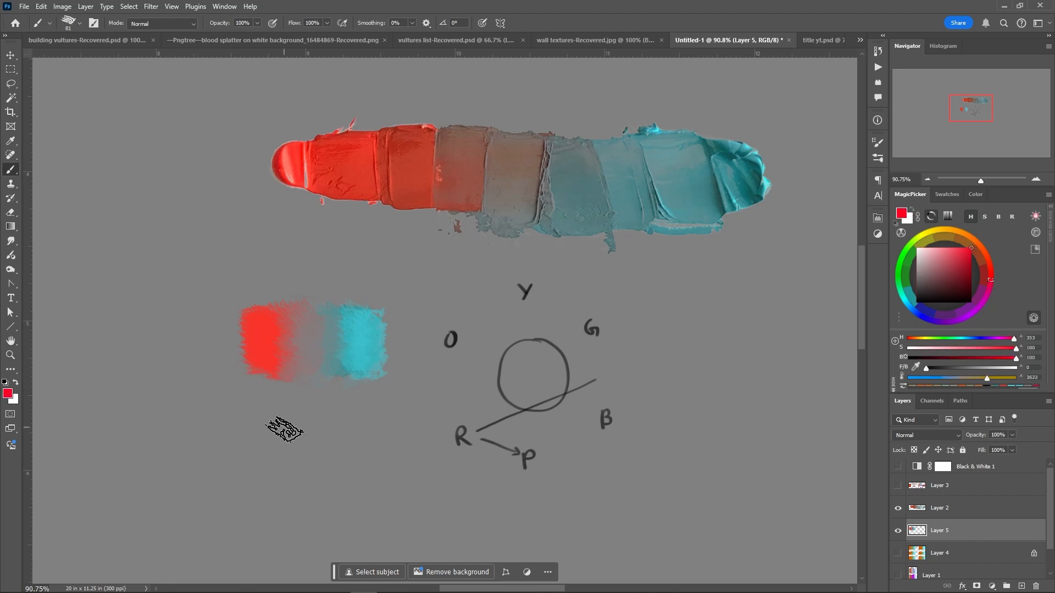
{"action": "mouse_move", "coordinate": [266, 424]}
{"action": "left_mouse_down"}
{"action": "mouse_move", "coordinate": [270, 474]}
{"action": "mouse_move", "coordinate": [268, 406]}
{"action": "left_mouse_up"}
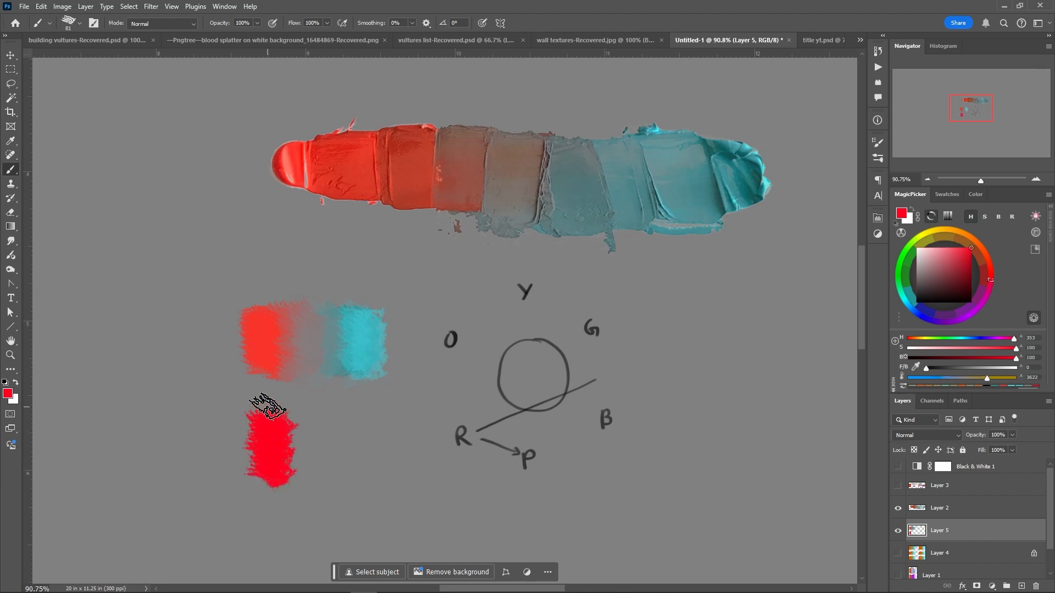
{"action": "left_click", "coordinate": [924, 317]}
{"action": "mouse_move", "coordinate": [341, 431]}
{"action": "left_mouse_down"}
{"action": "mouse_move", "coordinate": [315, 440]}
{"action": "mouse_move", "coordinate": [338, 471]}
{"action": "mouse_move", "coordinate": [312, 477]}
{"action": "mouse_move", "coordinate": [324, 485]}
{"action": "mouse_move", "coordinate": [313, 445]}
{"action": "mouse_move", "coordinate": [308, 453]}
{"action": "mouse_move", "coordinate": [305, 430]}
{"action": "mouse_move", "coordinate": [285, 425]}
{"action": "mouse_move", "coordinate": [291, 478]}
{"action": "left_mouse_up"}
{"action": "left_click", "coordinate": [274, 434], "text": "alt"}
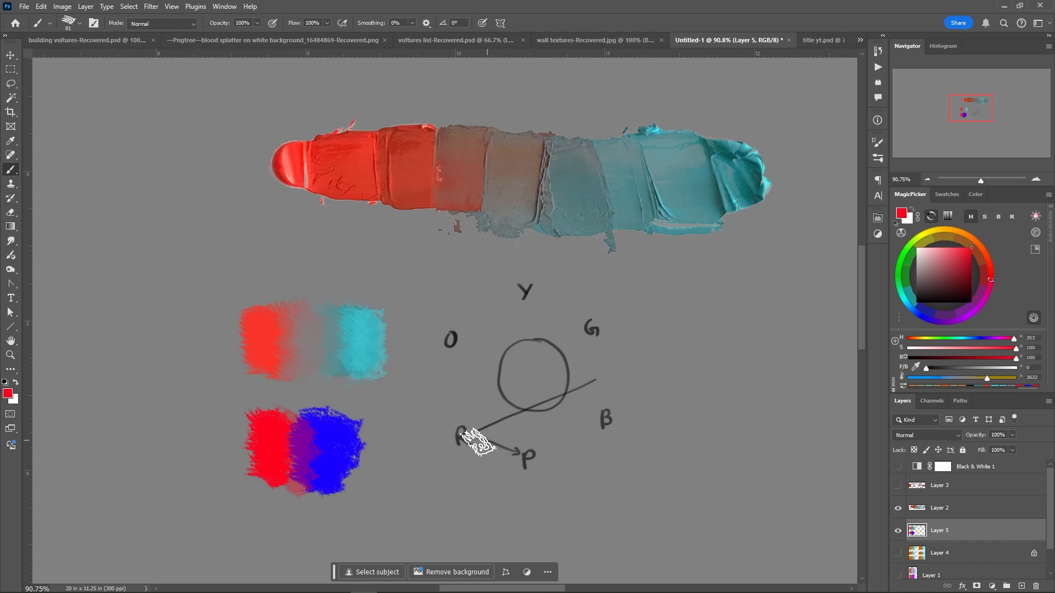
{"action": "left_click", "coordinate": [306, 431], "text": "alt"}
{"action": "left_click_drag", "start_coordinate": [307, 431], "coordinate": [297, 491]}
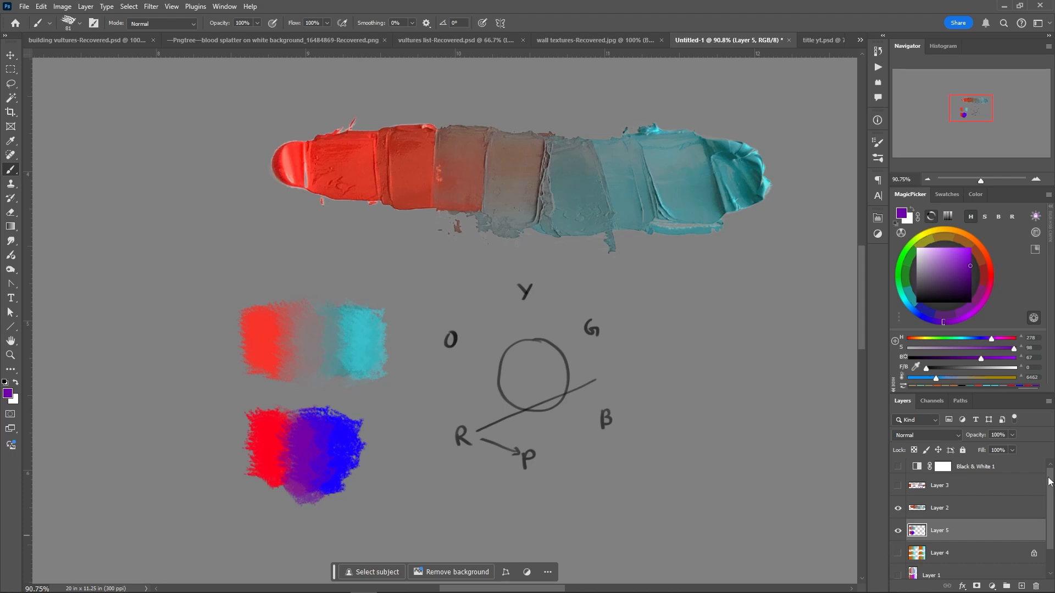
- Show Layer 1 and move its two sets of colour strokes to the empty area beside the paint swatch's red end
{"action": "scroll", "coordinate": [1052, 506], "scroll_direction": "down", "scroll_amount": 1}
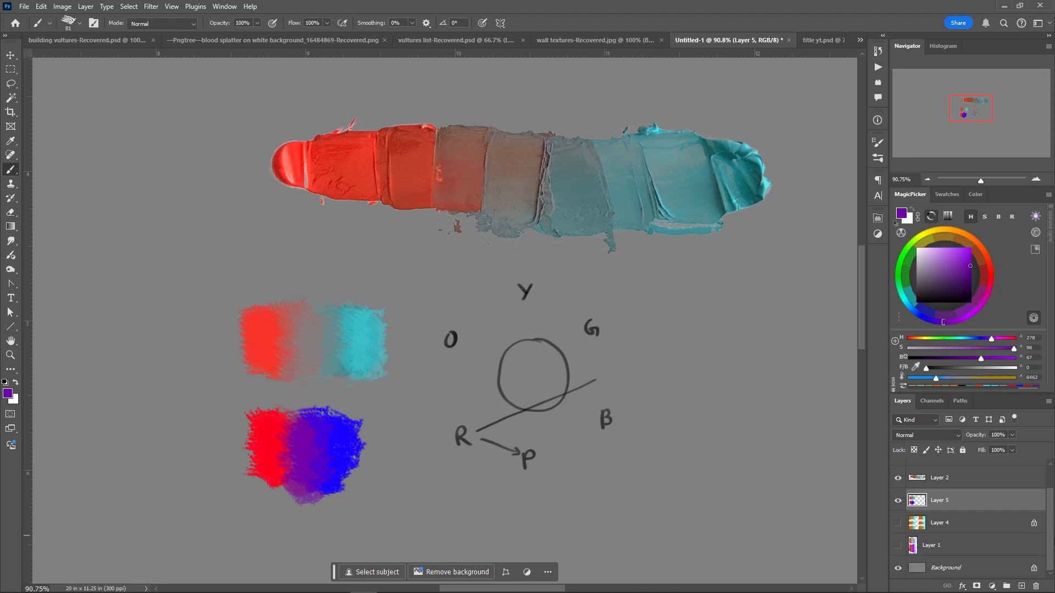
{"action": "left_click", "coordinate": [898, 546]}
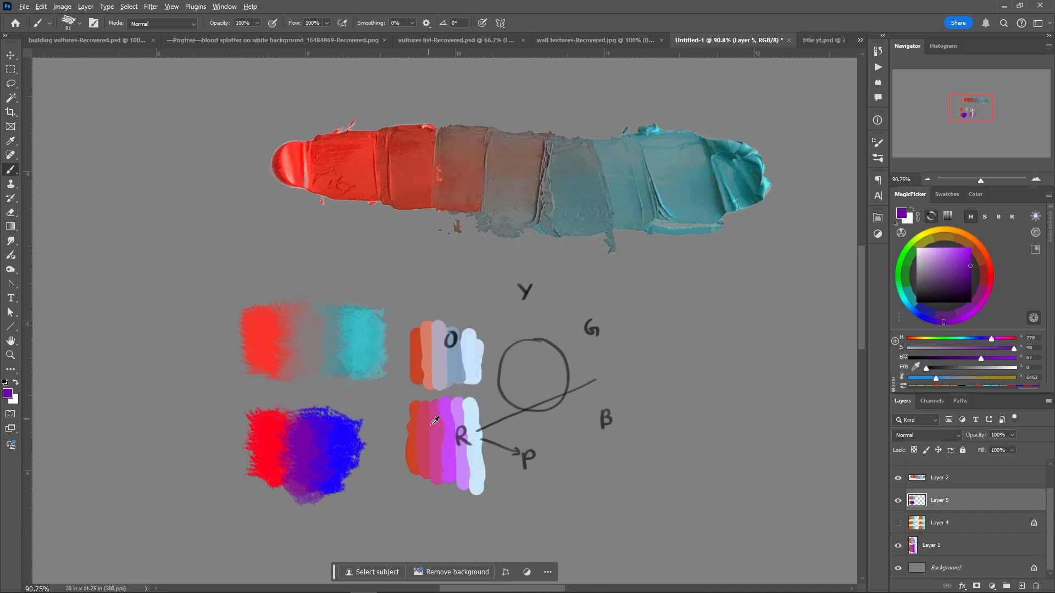
{"action": "left_click_drag", "start_coordinate": [434, 442], "coordinate": [132, 228]}
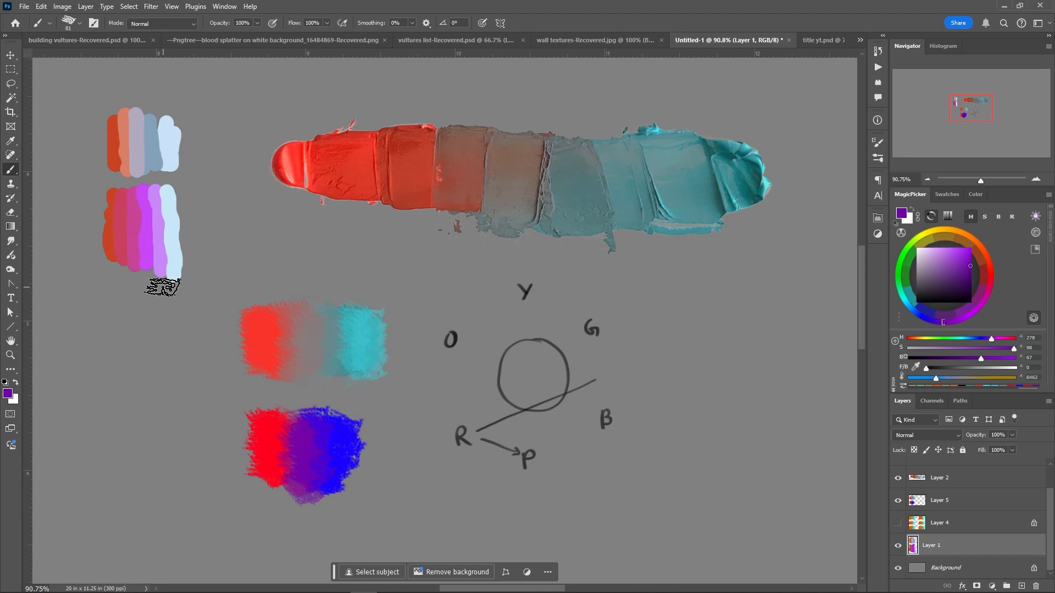
- Show the Black & White 1 adjustment layer to compare the swatches' values, and hide it again
{"action": "left_click_drag", "start_coordinate": [1051, 502], "coordinate": [1043, 456]}
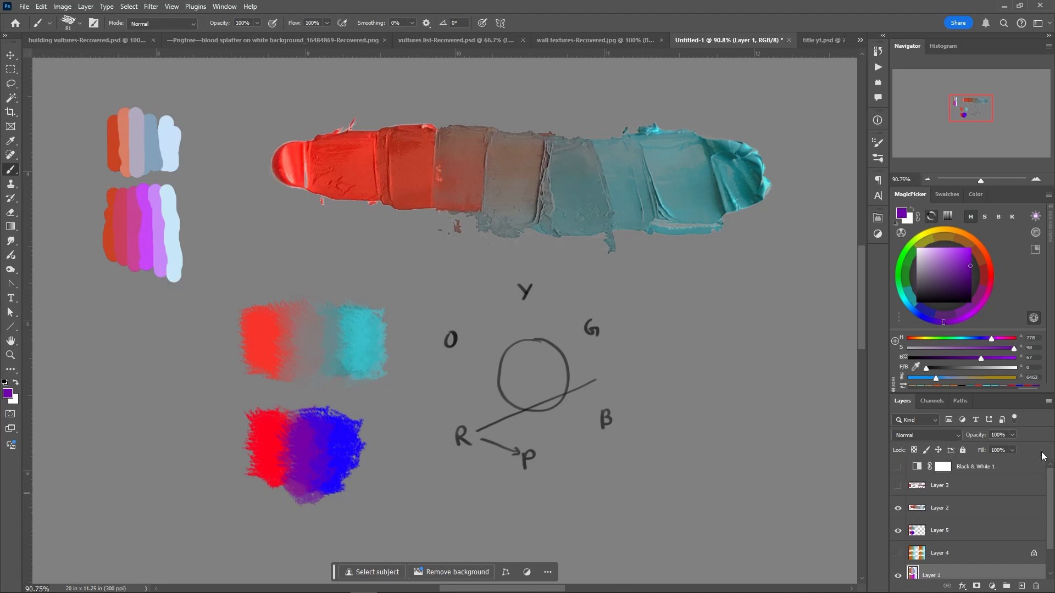
{"action": "left_click", "coordinate": [898, 467]}
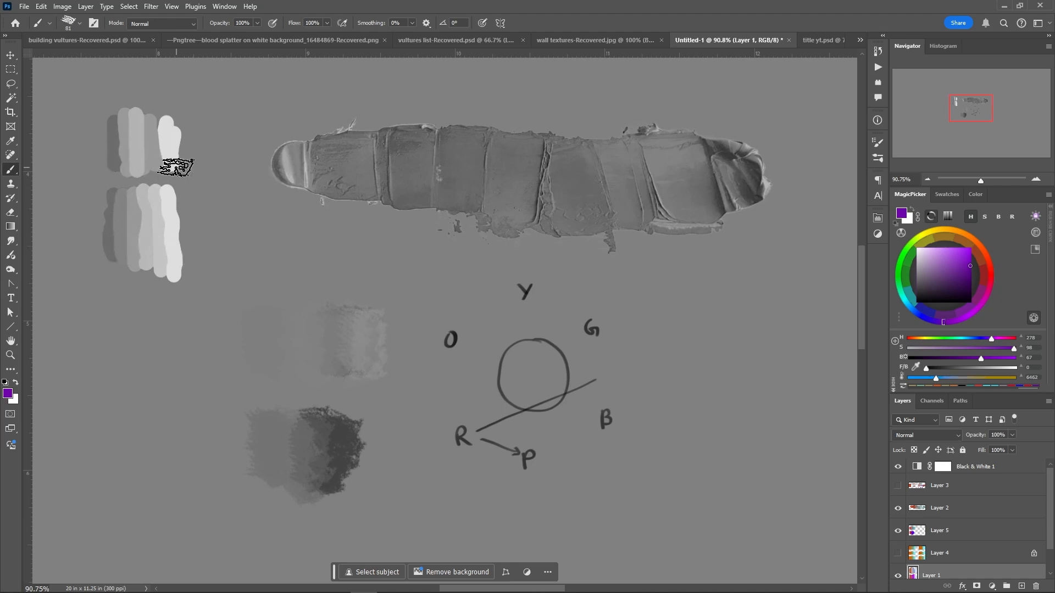
{"action": "left_click_drag", "start_coordinate": [899, 483], "coordinate": [898, 466]}
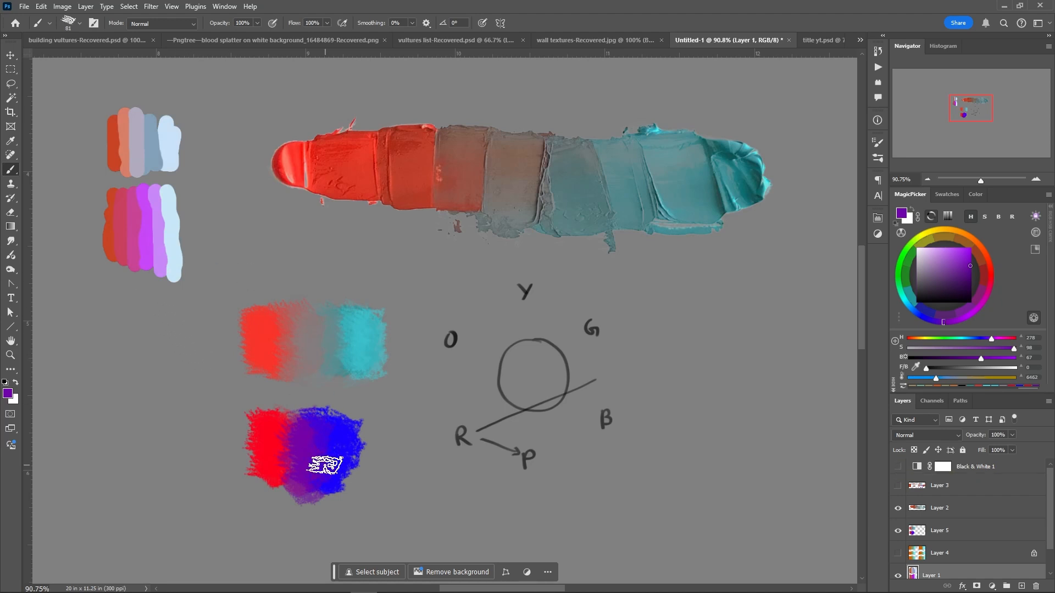
- Sample the orange-red, violet and pale blue strokes of the lower stroke set to compare their colours
{"action": "left_click", "coordinate": [111, 234], "text": "alt"}
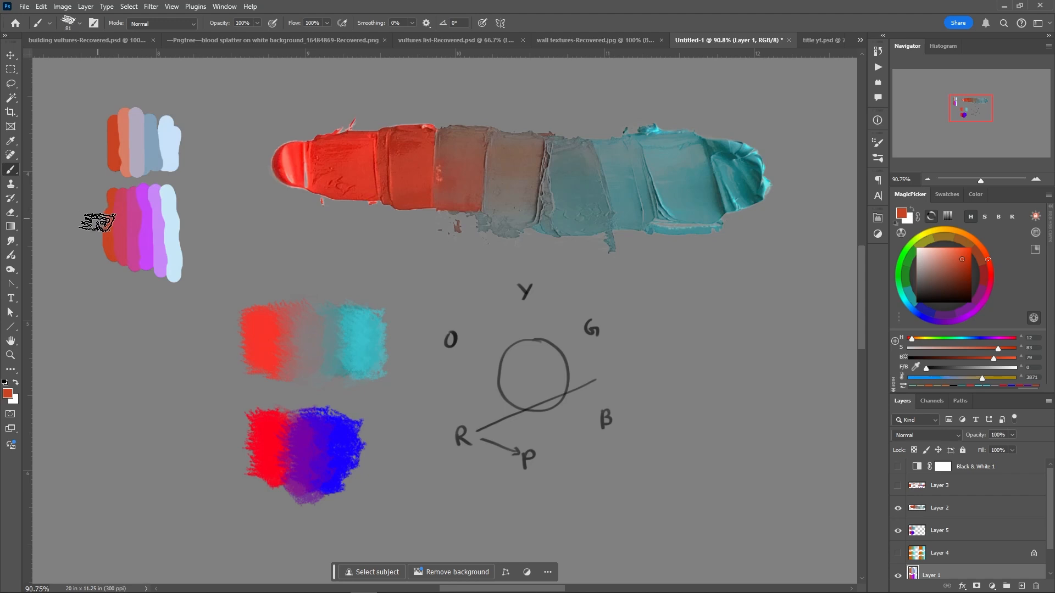
{"action": "left_click", "coordinate": [135, 233], "text": "alt"}
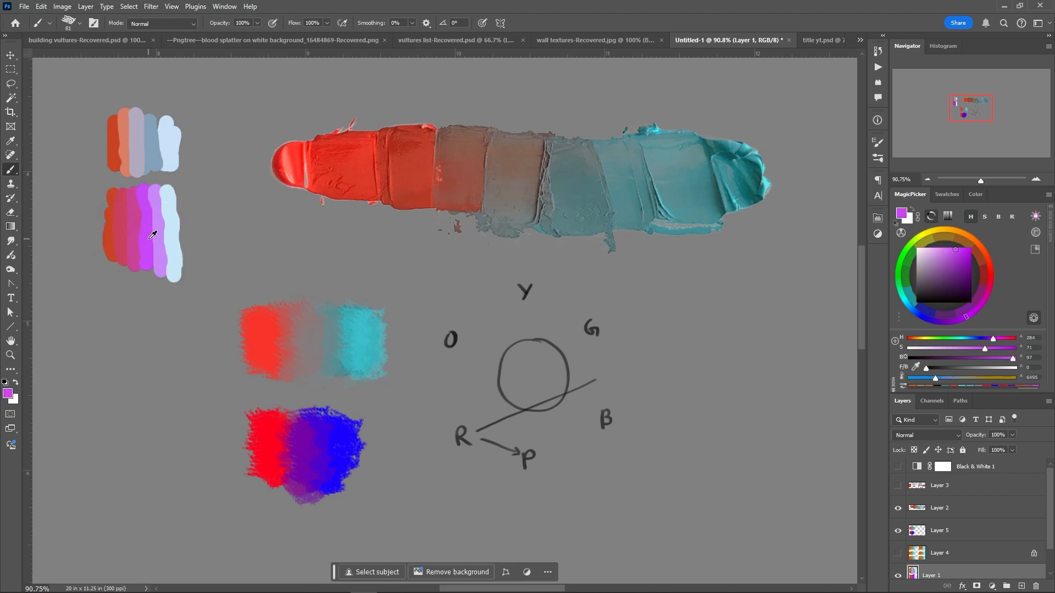
{"action": "left_click", "coordinate": [176, 237], "text": "alt"}
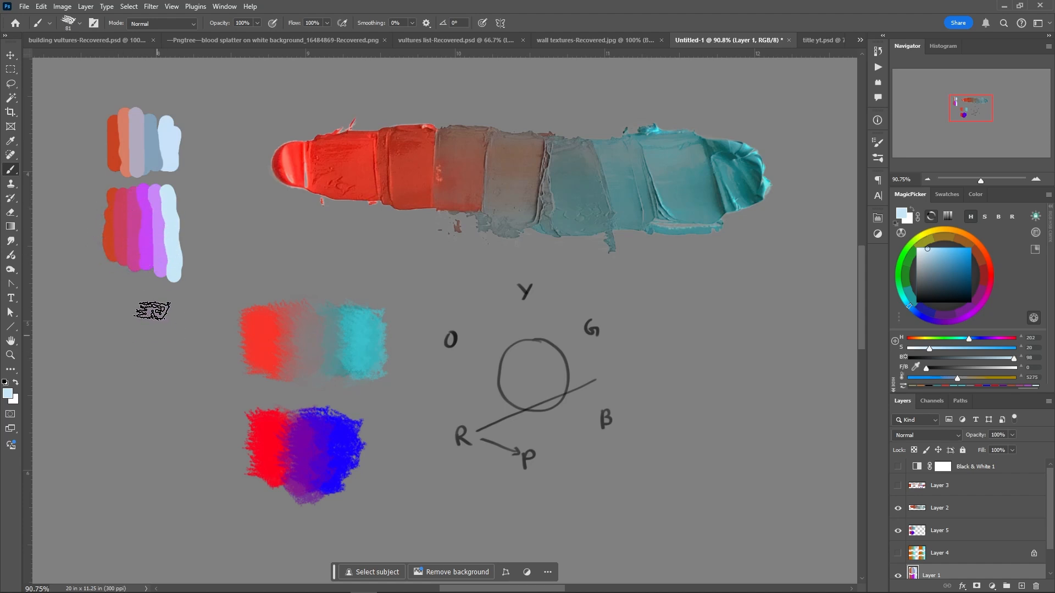
- Make a circular selection below the colour strokes and paint its lower part with orange-red sampled from the lower stroke set
{"action": "left_click", "coordinate": [114, 231], "text": "alt"}
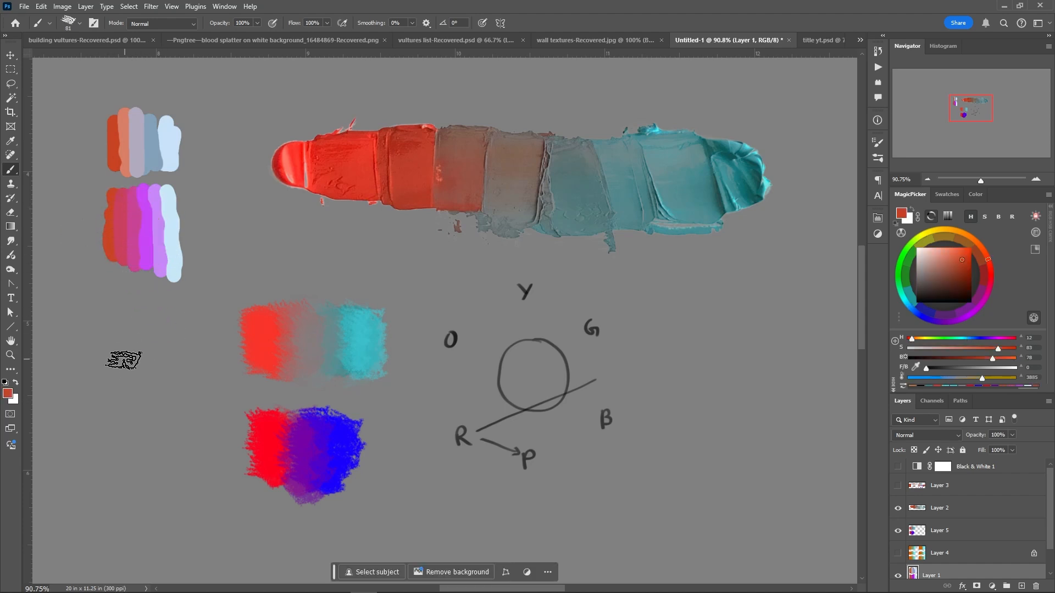
{"action": "left_click", "coordinate": [11, 73]}
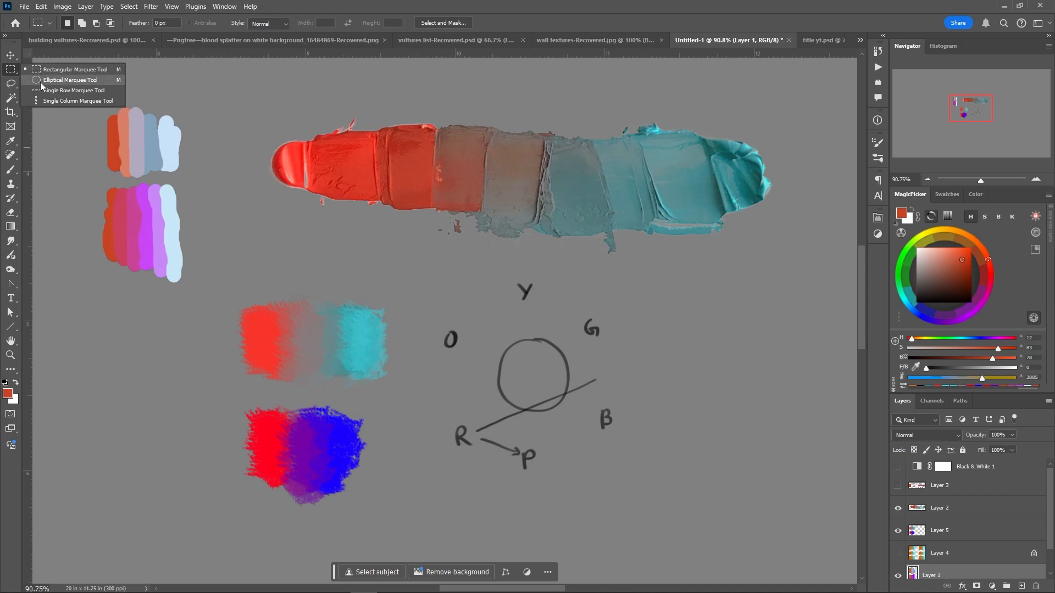
{"action": "left_click", "coordinate": [41, 82]}
{"action": "left_click_drag", "start_coordinate": [83, 347], "coordinate": [194, 457]}
{"action": "right_click", "coordinate": [147, 394]}
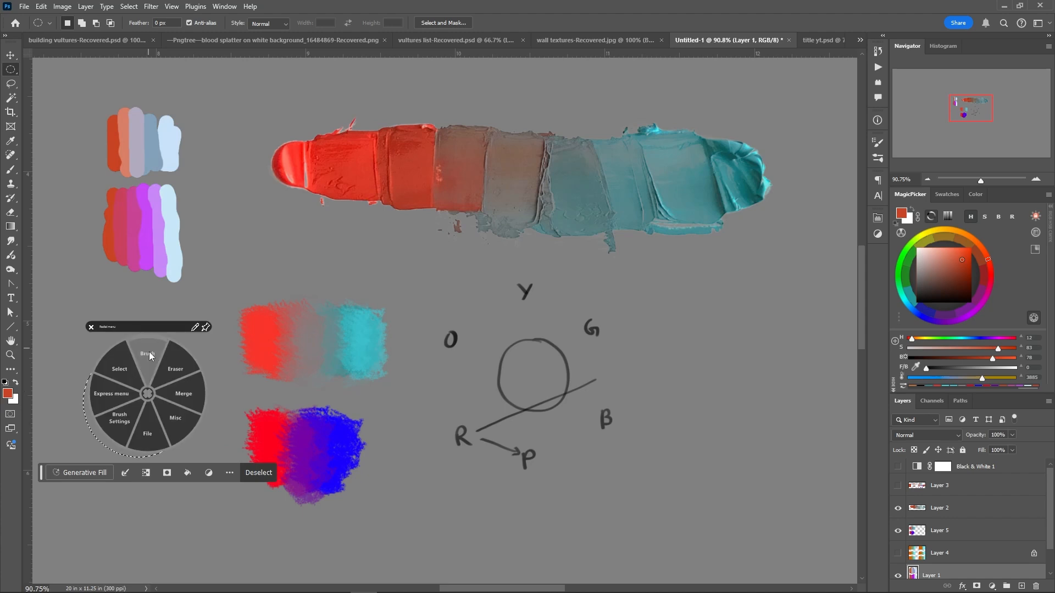
{"action": "left_click", "coordinate": [150, 356]}
{"action": "left_click", "coordinate": [112, 229], "text": "alt"}
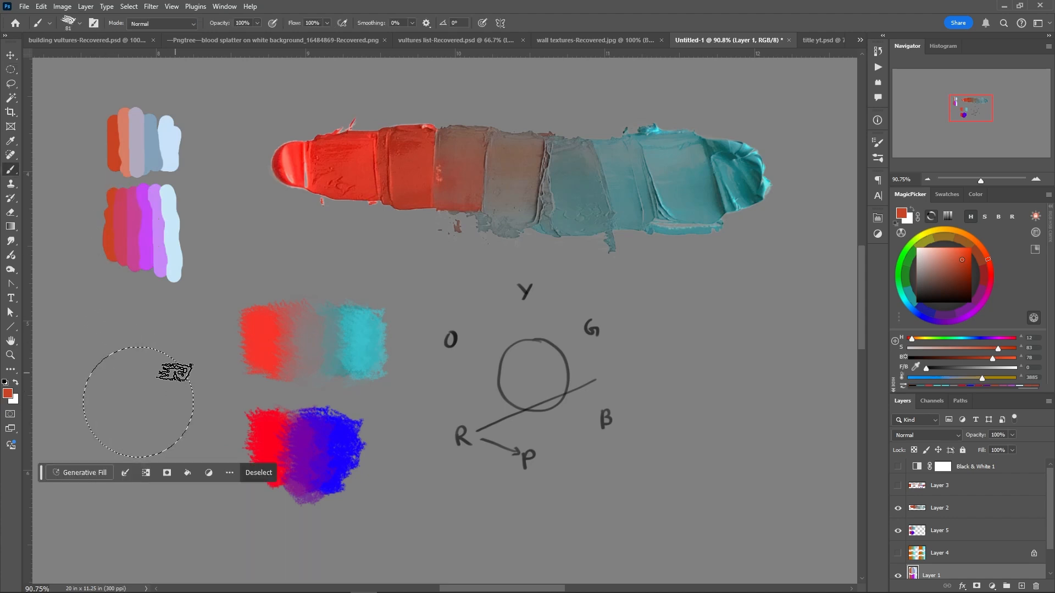
{"action": "mouse_move", "coordinate": [176, 369]}
{"action": "left_mouse_down"}
{"action": "mouse_move", "coordinate": [175, 403]}
{"action": "mouse_move", "coordinate": [151, 444]}
{"action": "mouse_move", "coordinate": [105, 447]}
{"action": "mouse_move", "coordinate": [172, 439]}
{"action": "mouse_move", "coordinate": [181, 403]}
{"action": "mouse_move", "coordinate": [103, 416]}
{"action": "mouse_move", "coordinate": [188, 412]}
{"action": "mouse_move", "coordinate": [109, 420]}
{"action": "mouse_move", "coordinate": [101, 401]}
{"action": "mouse_move", "coordinate": [128, 416]}
{"action": "mouse_move", "coordinate": [156, 401]}
{"action": "mouse_move", "coordinate": [88, 419]}
{"action": "left_mouse_up"}
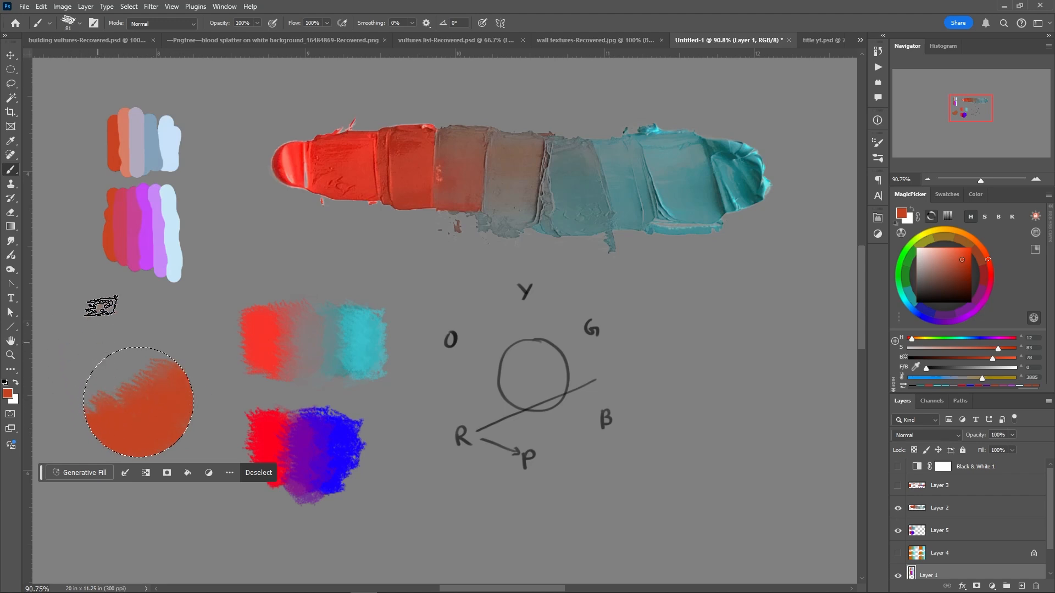
- Paint the upper part of the circle with violet sampled from the lower stroke set, overlapping the orange-red
{"action": "left_click", "coordinate": [150, 213], "text": "alt"}
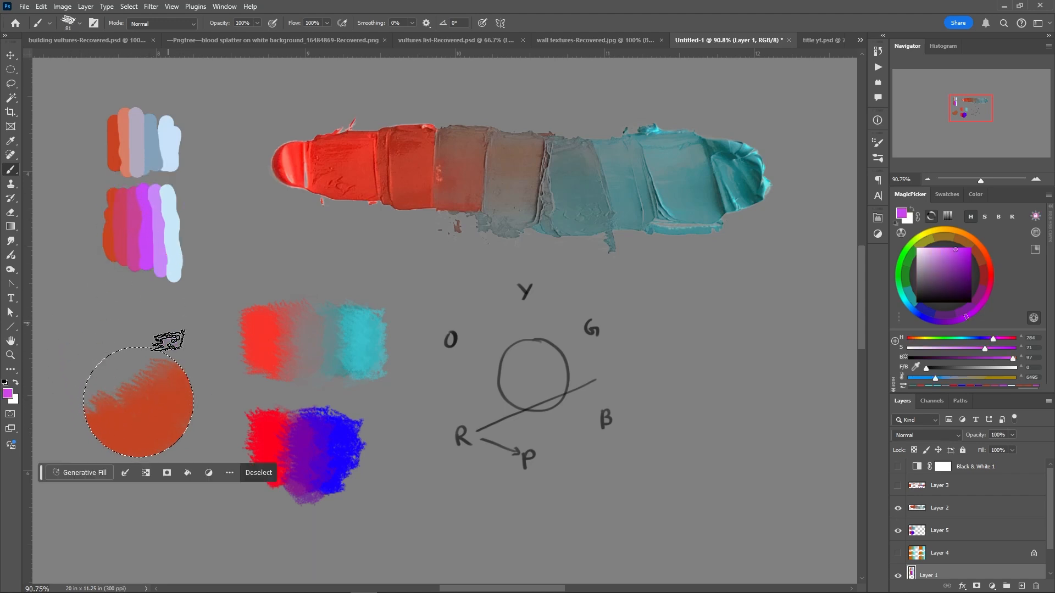
{"action": "mouse_move", "coordinate": [154, 358]}
{"action": "left_mouse_down"}
{"action": "mouse_move", "coordinate": [145, 378]}
{"action": "mouse_move", "coordinate": [102, 395]}
{"action": "mouse_move", "coordinate": [88, 426]}
{"action": "left_mouse_up"}
{"action": "mouse_move", "coordinate": [157, 386]}
{"action": "left_mouse_down"}
{"action": "mouse_move", "coordinate": [151, 369]}
{"action": "mouse_move", "coordinate": [99, 412]}
{"action": "mouse_move", "coordinate": [122, 334]}
{"action": "mouse_move", "coordinate": [130, 359]}
{"action": "mouse_move", "coordinate": [163, 360]}
{"action": "left_mouse_up"}
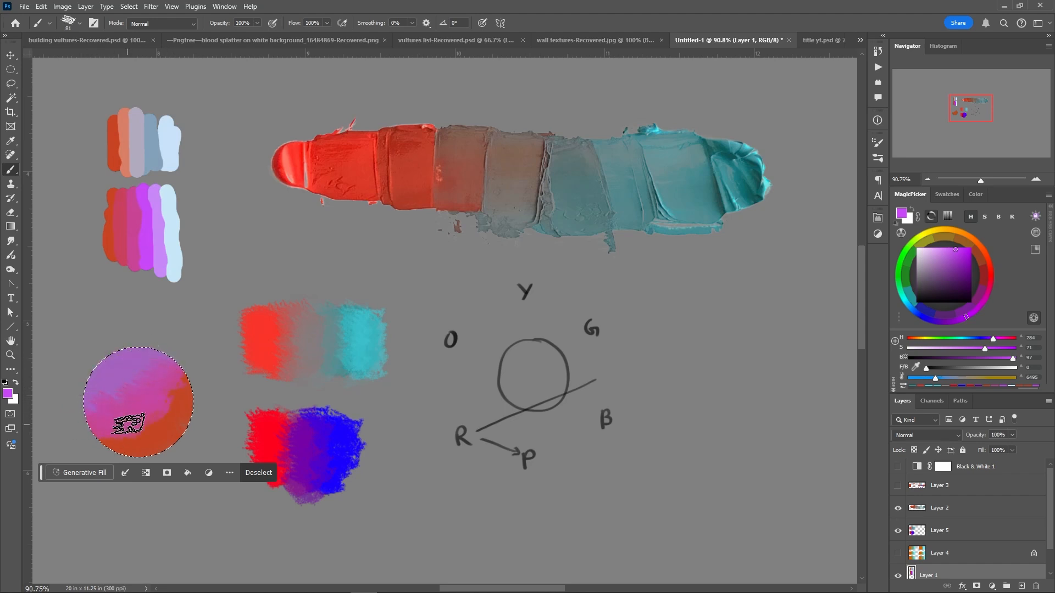
- Blend the circle's middle tones with magenta sampled from the strokes and muted violet sampled from the circle
{"action": "left_click", "coordinate": [136, 228], "text": "alt"}
{"action": "mouse_move", "coordinate": [162, 406]}
{"action": "left_mouse_down"}
{"action": "mouse_move", "coordinate": [142, 434]}
{"action": "mouse_move", "coordinate": [142, 415]}
{"action": "mouse_move", "coordinate": [170, 379]}
{"action": "mouse_move", "coordinate": [159, 423]}
{"action": "left_mouse_up"}
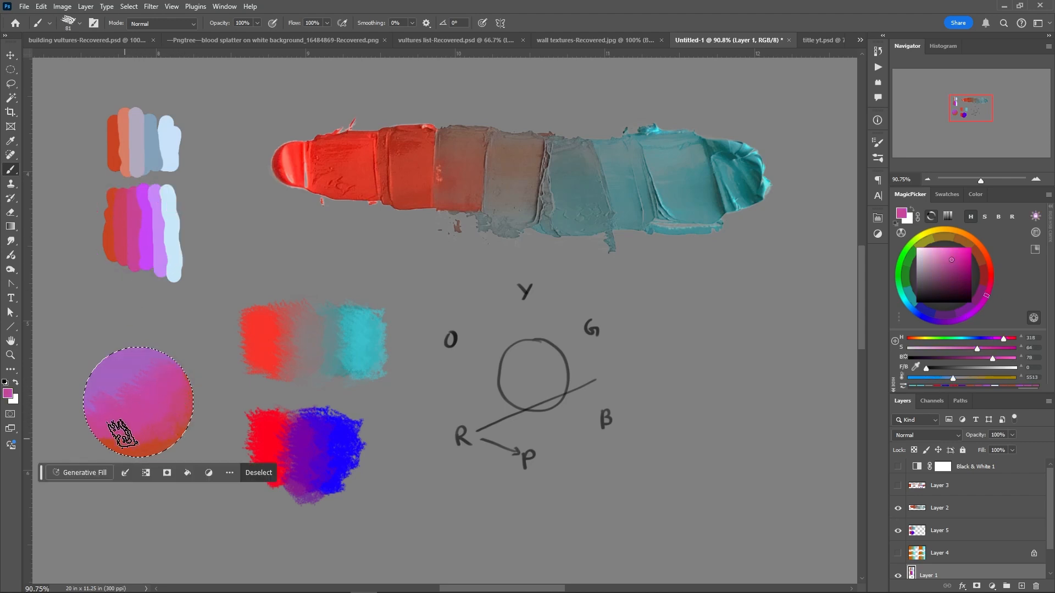
{"action": "left_click", "coordinate": [144, 366], "text": "alt"}
{"action": "mouse_move", "coordinate": [146, 364]}
{"action": "left_mouse_down"}
{"action": "mouse_move", "coordinate": [110, 377]}
{"action": "mouse_move", "coordinate": [99, 410]}
{"action": "mouse_move", "coordinate": [115, 384]}
{"action": "mouse_move", "coordinate": [143, 376]}
{"action": "left_mouse_up"}
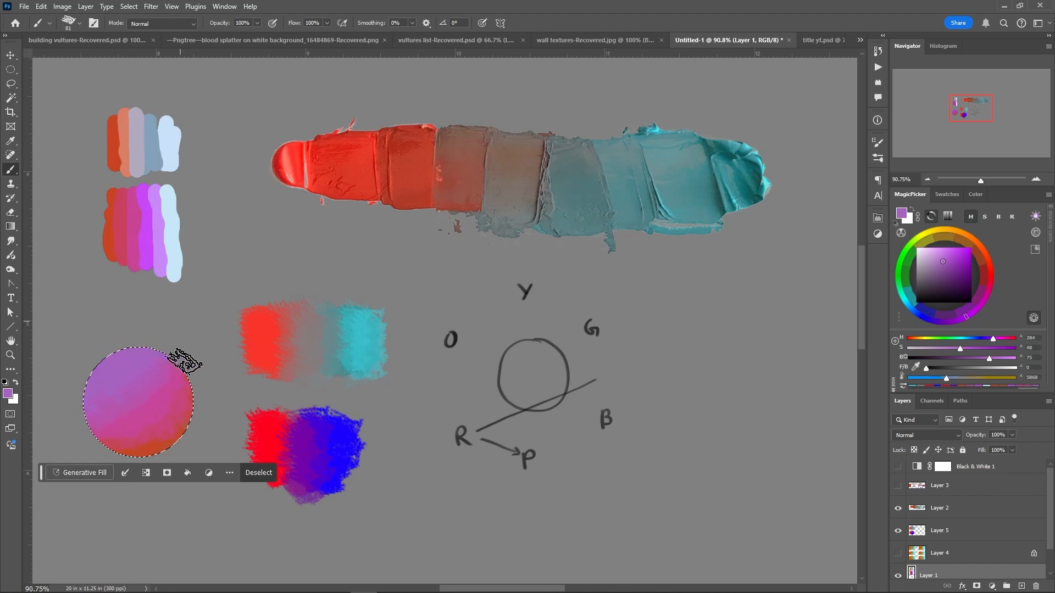
- Paint a pale blue highlight on the sphere with the brush reduced to 31 px and soften it with sampled lavender
{"action": "left_click", "coordinate": [170, 224], "text": "alt"}
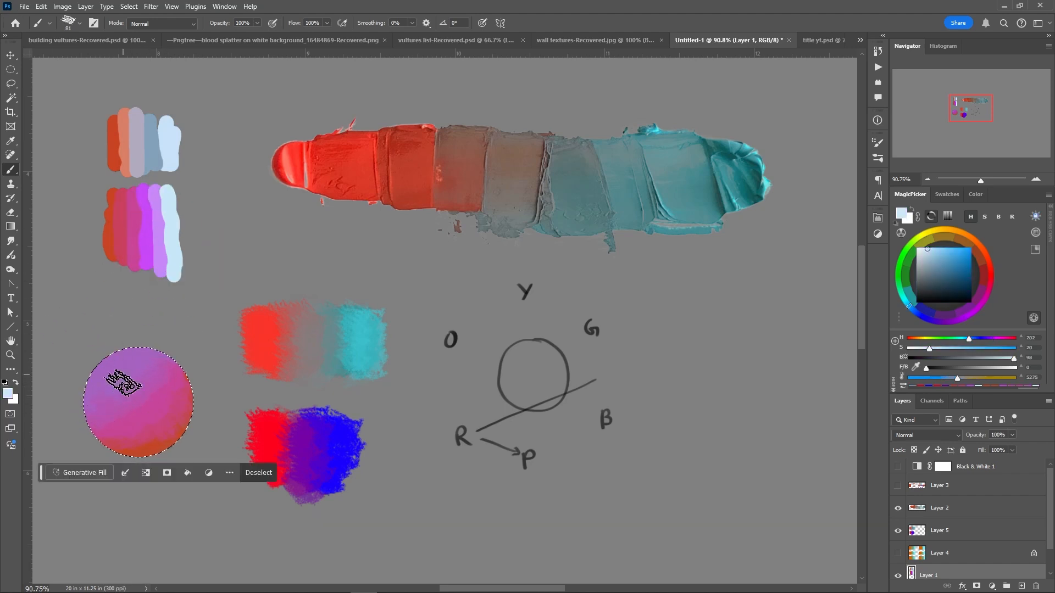
{"action": "right_click", "coordinate": [116, 378]}
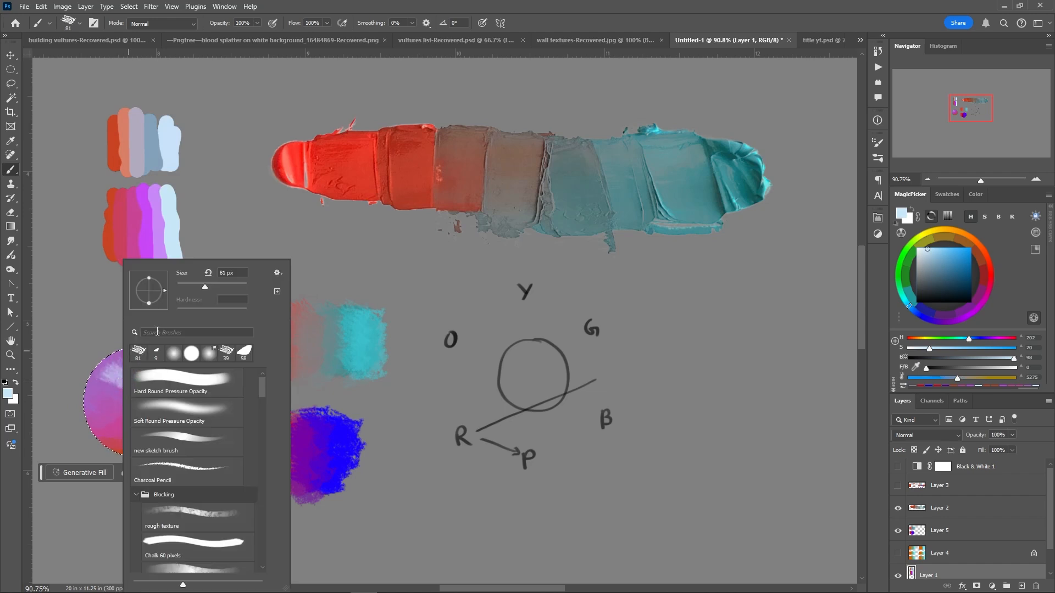
{"action": "left_click", "coordinate": [106, 399]}
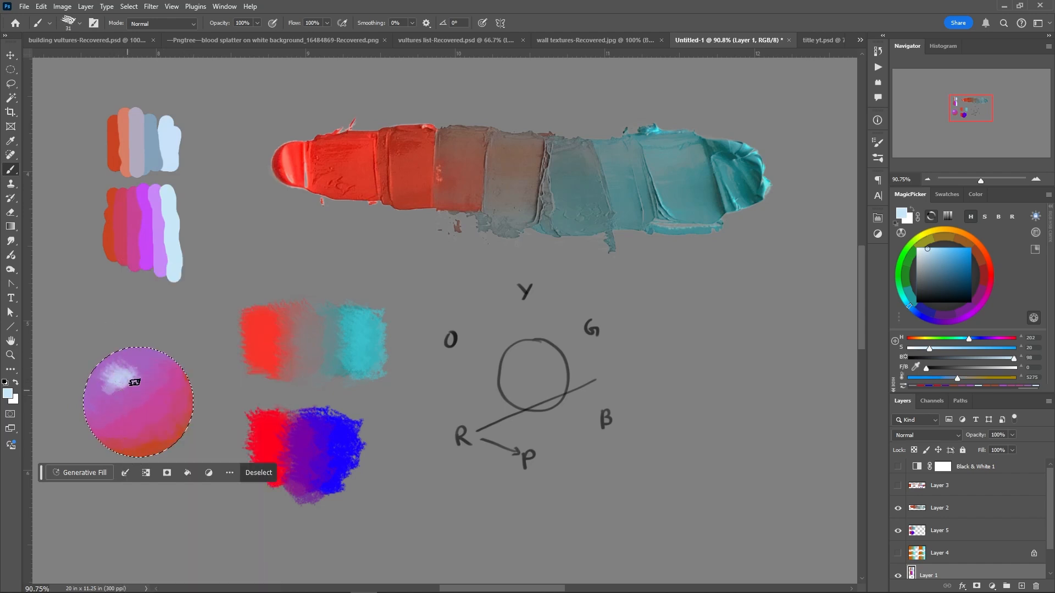
{"action": "left_click", "coordinate": [123, 353], "text": "alt"}
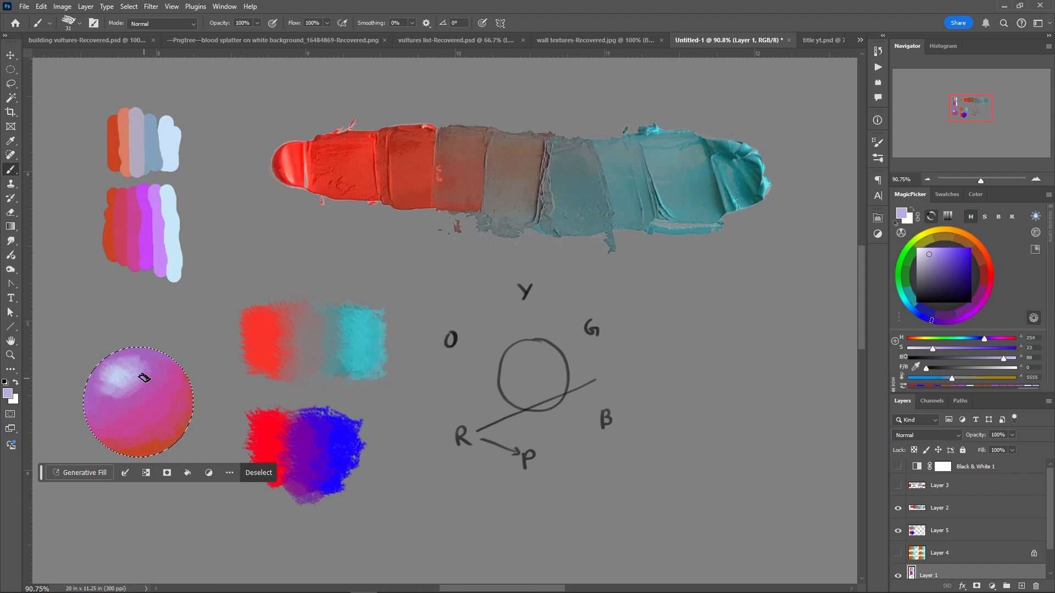
- Reinforce the sphere's lower rim with orange-red, then shade its lower side in dark red with the brush at 73 px
{"action": "left_click", "coordinate": [114, 229], "text": "alt"}
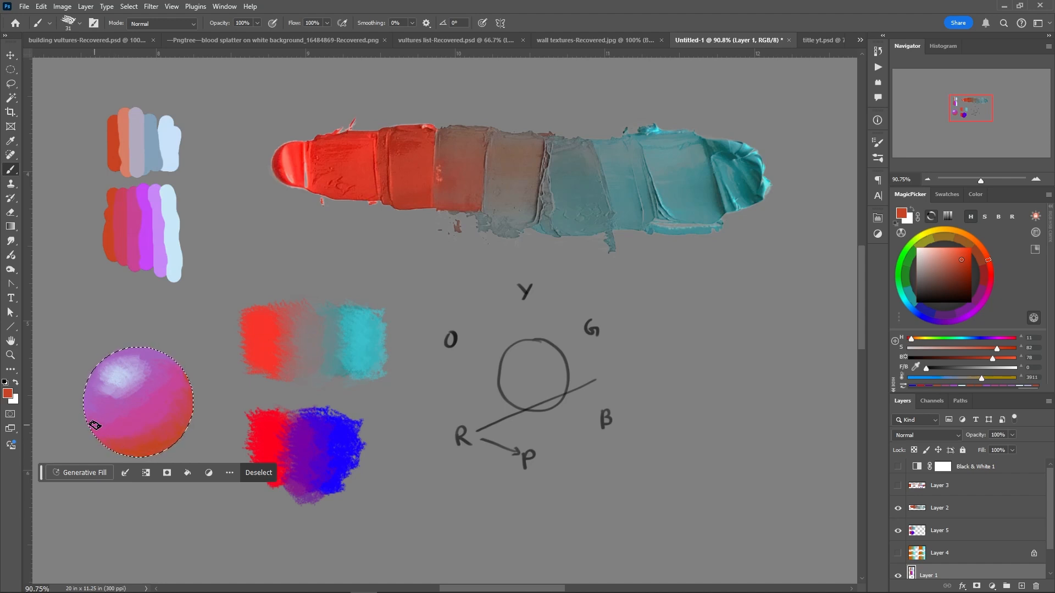
{"action": "left_click", "coordinate": [171, 413], "text": "alt"}
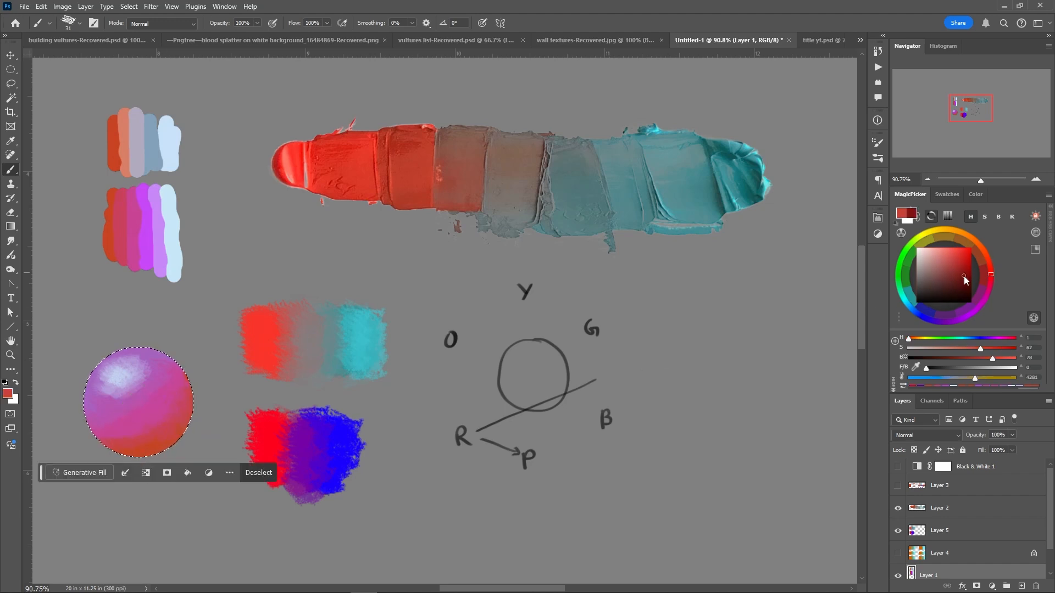
{"action": "left_click", "coordinate": [961, 277]}
{"action": "right_click", "coordinate": [180, 391]}
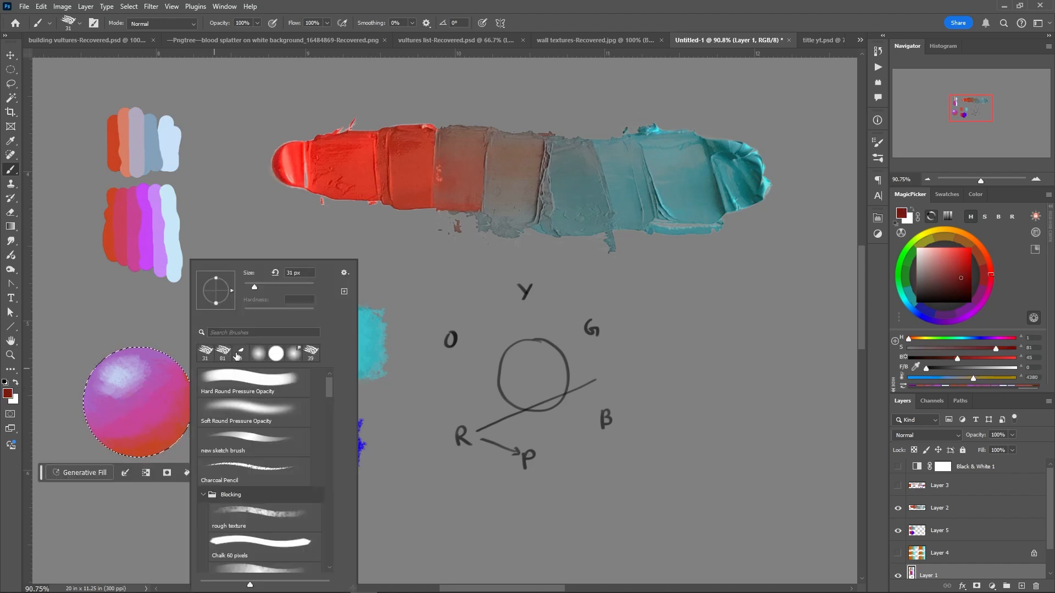
{"action": "mouse_move", "coordinate": [177, 392]}
{"action": "left_mouse_down"}
{"action": "mouse_move", "coordinate": [151, 445]}
{"action": "mouse_move", "coordinate": [92, 431]}
{"action": "mouse_move", "coordinate": [108, 448]}
{"action": "mouse_move", "coordinate": [165, 449]}
{"action": "mouse_move", "coordinate": [199, 391]}
{"action": "mouse_move", "coordinate": [174, 437]}
{"action": "mouse_move", "coordinate": [175, 412]}
{"action": "mouse_move", "coordinate": [171, 430]}
{"action": "mouse_move", "coordinate": [147, 447]}
{"action": "mouse_move", "coordinate": [83, 434]}
{"action": "mouse_move", "coordinate": [173, 413]}
{"action": "left_mouse_up"}
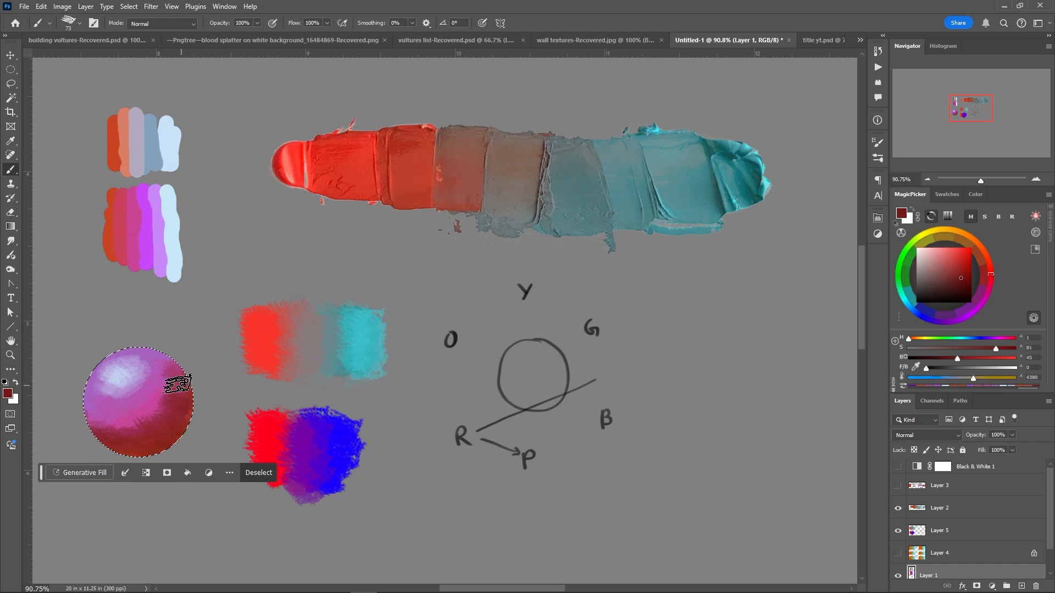
- Soften the sphere's shadow with sampled magenta and dark red, then show the Black & White 1 layer to check its values
{"action": "left_click", "coordinate": [149, 407], "text": "alt"}
{"action": "mouse_move", "coordinate": [156, 375]}
{"action": "left_mouse_down"}
{"action": "mouse_move", "coordinate": [107, 431]}
{"action": "mouse_move", "coordinate": [169, 409]}
{"action": "mouse_move", "coordinate": [176, 384]}
{"action": "mouse_move", "coordinate": [147, 430]}
{"action": "mouse_move", "coordinate": [151, 418]}
{"action": "mouse_move", "coordinate": [102, 431]}
{"action": "mouse_move", "coordinate": [156, 396]}
{"action": "mouse_move", "coordinate": [130, 353]}
{"action": "mouse_move", "coordinate": [154, 365]}
{"action": "mouse_move", "coordinate": [137, 403]}
{"action": "mouse_move", "coordinate": [149, 368]}
{"action": "mouse_move", "coordinate": [147, 386]}
{"action": "mouse_move", "coordinate": [123, 401]}
{"action": "left_mouse_up"}
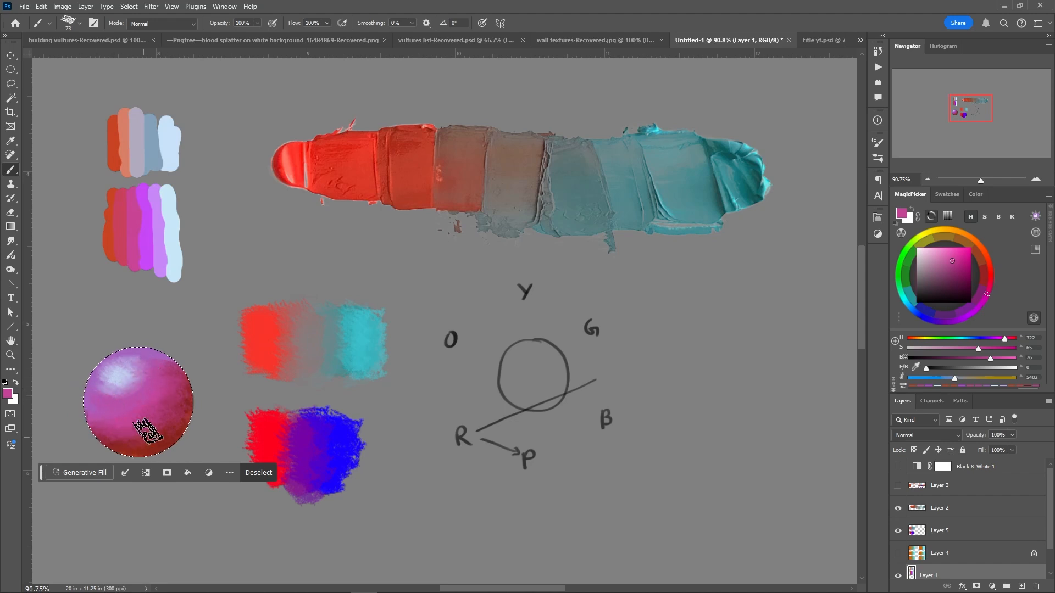
{"action": "left_click", "coordinate": [174, 434], "text": "alt"}
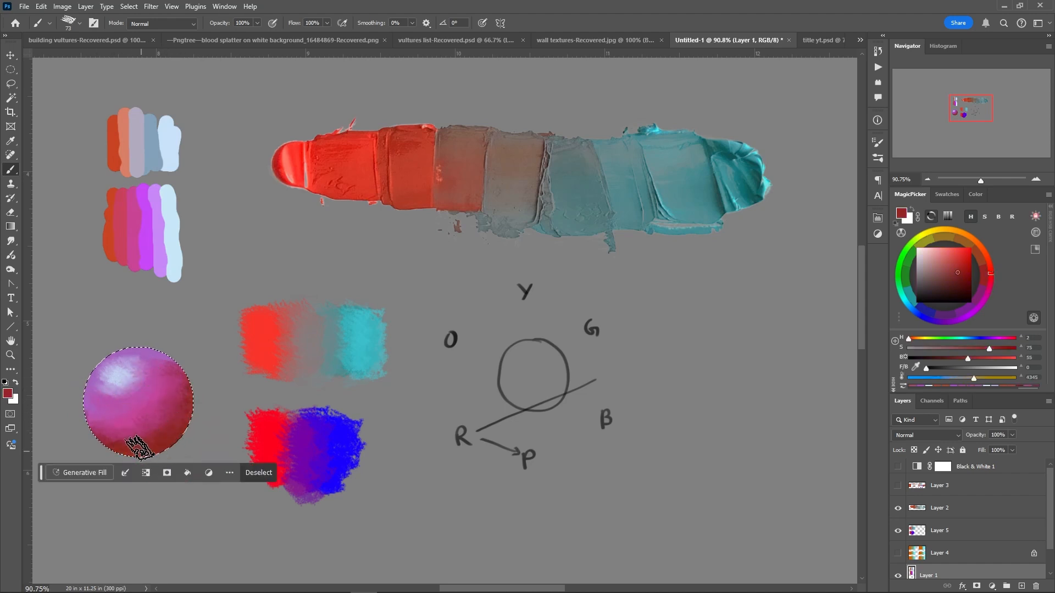
{"action": "left_click", "coordinate": [897, 467]}
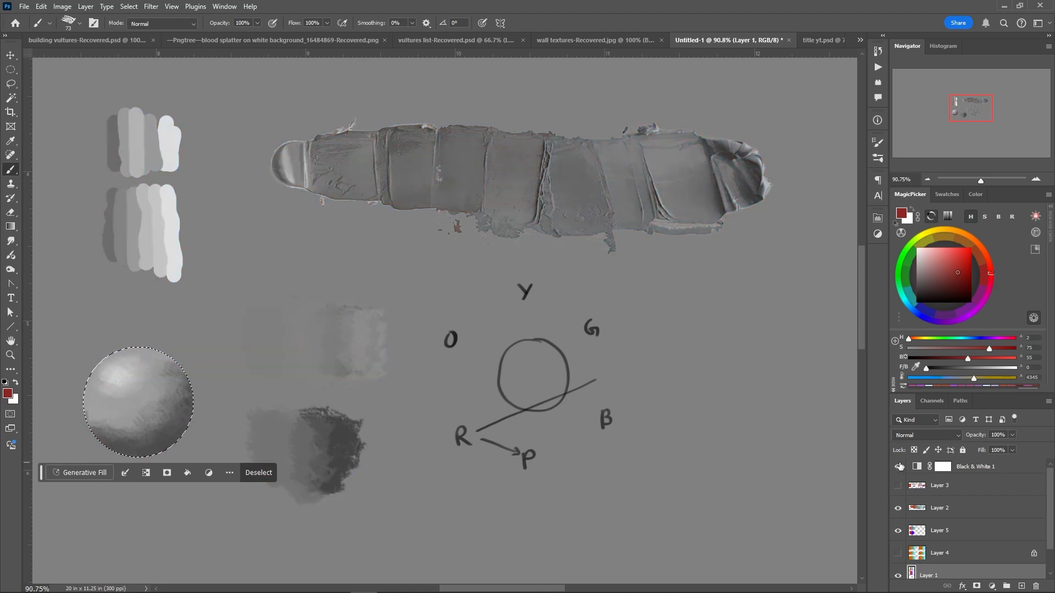
- Compare the painting's colours with its values by toggling the Black & White 1 layer, leaving it hidden
{"action": "left_click", "coordinate": [899, 467]}
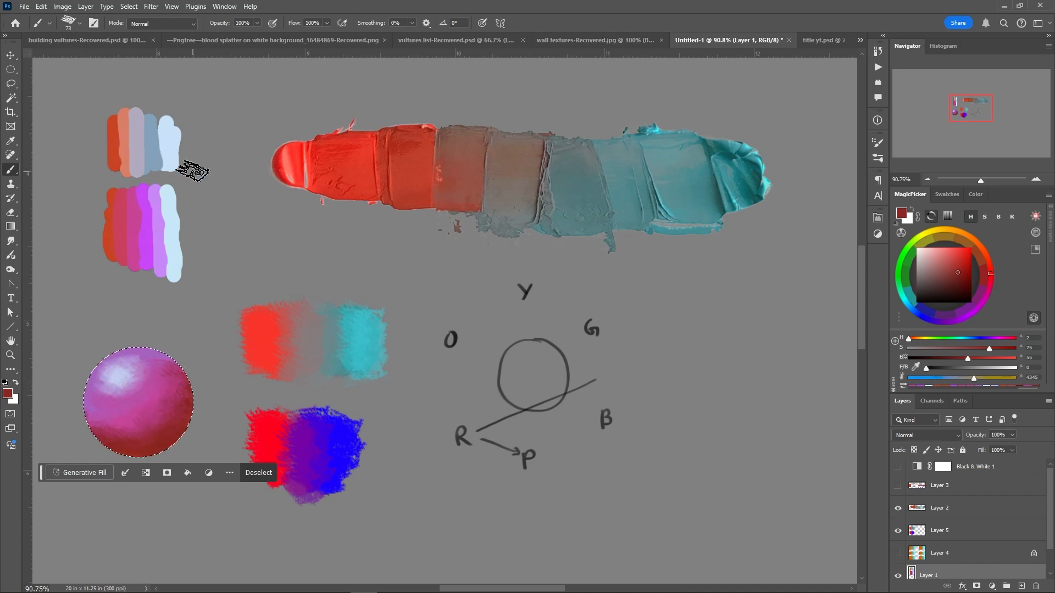
{"action": "left_click", "coordinate": [898, 466]}
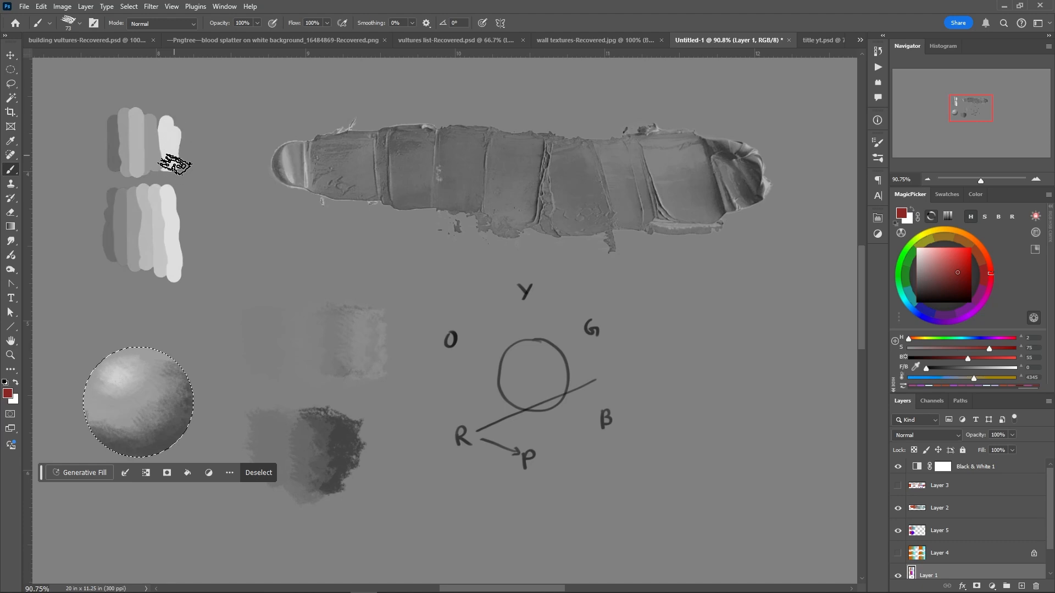
{"action": "left_click", "coordinate": [898, 468]}
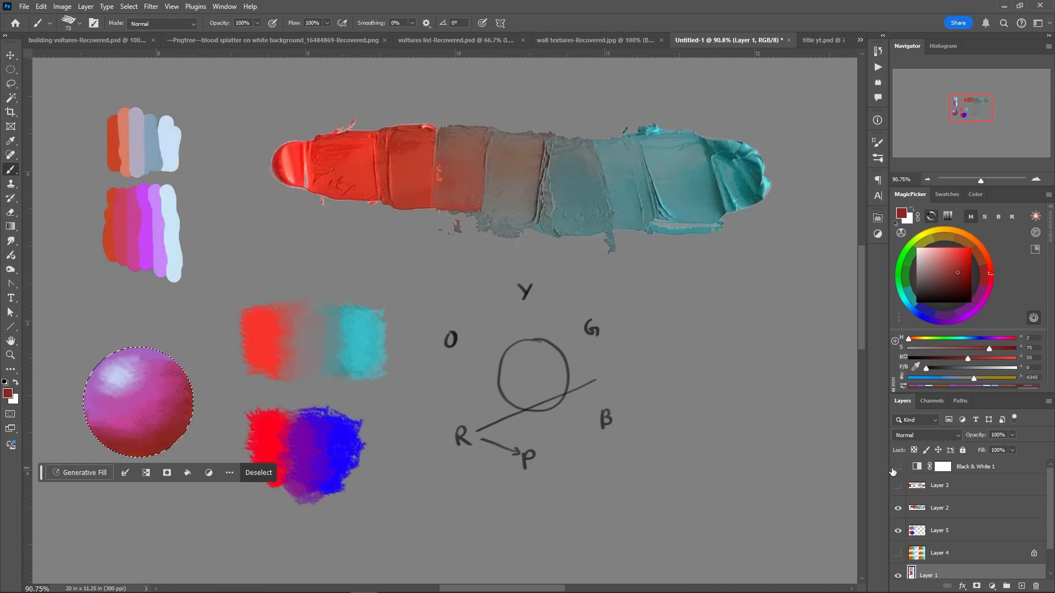
- Move the circular selection off the sphere to beside the lower swatches and paint its lower-right rim with sampled orange-red
{"action": "left_click", "coordinate": [10, 69]}
{"action": "mouse_move", "coordinate": [143, 404]}
{"action": "left_mouse_down"}
{"action": "mouse_move", "coordinate": [275, 236]}
{"action": "mouse_move", "coordinate": [258, 244]}
{"action": "left_mouse_up"}
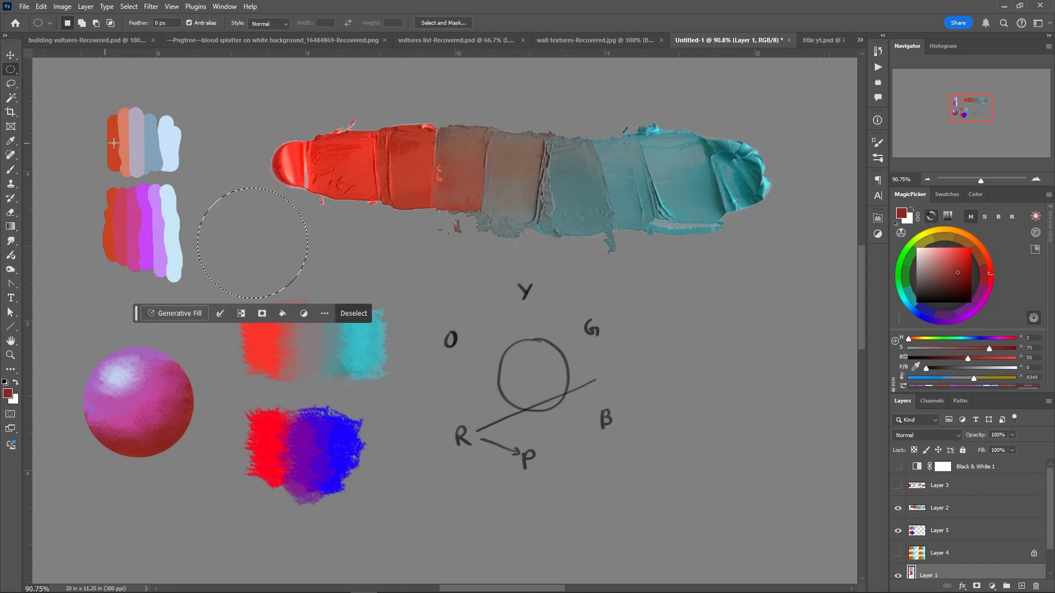
{"action": "right_click", "coordinate": [259, 253]}
{"action": "left_click", "coordinate": [257, 214]}
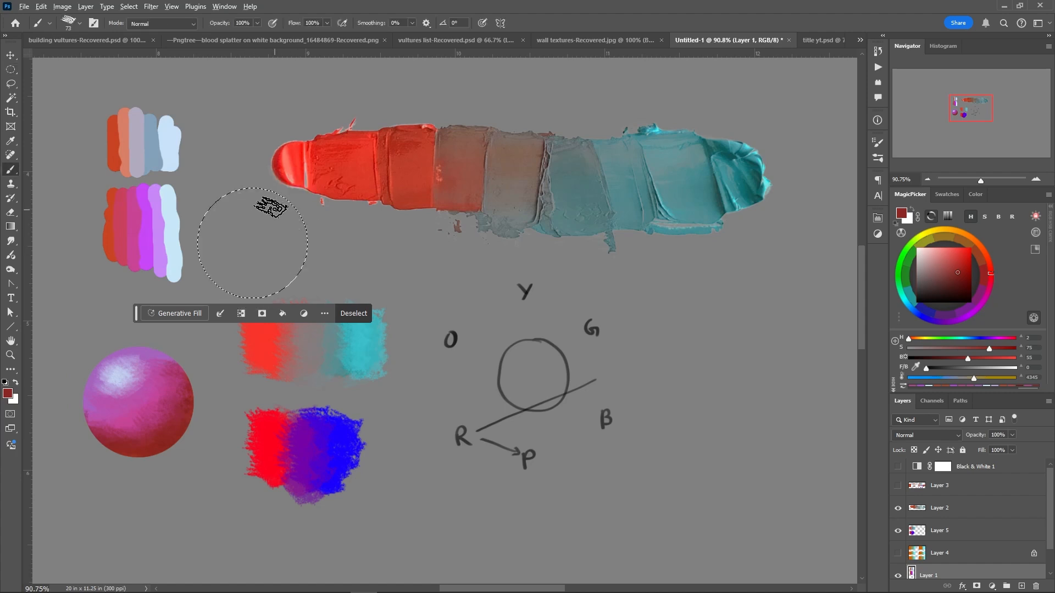
{"action": "left_click", "coordinate": [117, 142], "text": "alt"}
{"action": "mouse_move", "coordinate": [305, 224]}
{"action": "left_mouse_down"}
{"action": "mouse_move", "coordinate": [269, 270]}
{"action": "mouse_move", "coordinate": [236, 294]}
{"action": "mouse_move", "coordinate": [223, 290]}
{"action": "mouse_move", "coordinate": [233, 297]}
{"action": "mouse_move", "coordinate": [276, 270]}
{"action": "mouse_move", "coordinate": [236, 256]}
{"action": "left_mouse_up"}
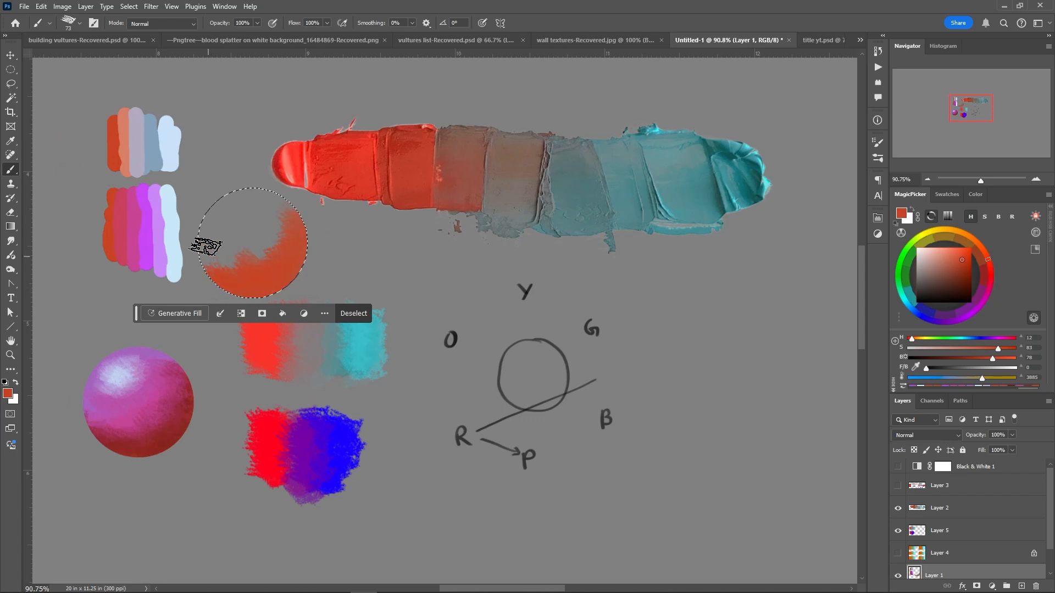
- Fill the circle's middle and upper areas with greyish blue and salmon sampled from the upper swatches
{"action": "left_click", "coordinate": [155, 141], "text": "alt"}
{"action": "mouse_move", "coordinate": [283, 210]}
{"action": "left_mouse_down"}
{"action": "mouse_move", "coordinate": [260, 242]}
{"action": "mouse_move", "coordinate": [229, 243]}
{"action": "mouse_move", "coordinate": [207, 265]}
{"action": "mouse_move", "coordinate": [275, 234]}
{"action": "mouse_move", "coordinate": [272, 254]}
{"action": "mouse_move", "coordinate": [200, 254]}
{"action": "mouse_move", "coordinate": [252, 277]}
{"action": "mouse_move", "coordinate": [292, 236]}
{"action": "left_mouse_up"}
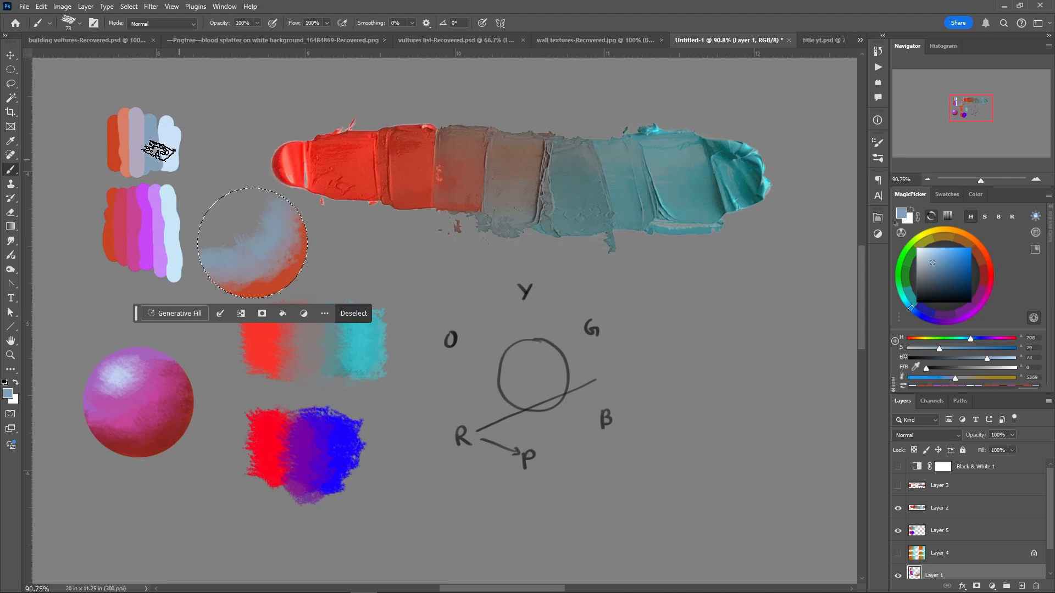
{"action": "left_click", "coordinate": [125, 139], "text": "alt"}
{"action": "mouse_move", "coordinate": [257, 192]}
{"action": "left_mouse_down"}
{"action": "mouse_move", "coordinate": [251, 237]}
{"action": "mouse_move", "coordinate": [193, 252]}
{"action": "mouse_move", "coordinate": [215, 236]}
{"action": "mouse_move", "coordinate": [203, 225]}
{"action": "mouse_move", "coordinate": [246, 259]}
{"action": "mouse_move", "coordinate": [261, 213]}
{"action": "mouse_move", "coordinate": [272, 221]}
{"action": "mouse_move", "coordinate": [251, 259]}
{"action": "mouse_move", "coordinate": [215, 267]}
{"action": "mouse_move", "coordinate": [199, 255]}
{"action": "mouse_move", "coordinate": [219, 270]}
{"action": "mouse_move", "coordinate": [274, 238]}
{"action": "mouse_move", "coordinate": [286, 249]}
{"action": "mouse_move", "coordinate": [293, 239]}
{"action": "mouse_move", "coordinate": [223, 273]}
{"action": "mouse_move", "coordinate": [212, 263]}
{"action": "mouse_move", "coordinate": [210, 237]}
{"action": "mouse_move", "coordinate": [248, 221]}
{"action": "mouse_move", "coordinate": [260, 200]}
{"action": "mouse_move", "coordinate": [211, 228]}
{"action": "mouse_move", "coordinate": [254, 188]}
{"action": "mouse_move", "coordinate": [223, 242]}
{"action": "left_mouse_up"}
{"action": "left_click", "coordinate": [266, 254], "text": "alt"}
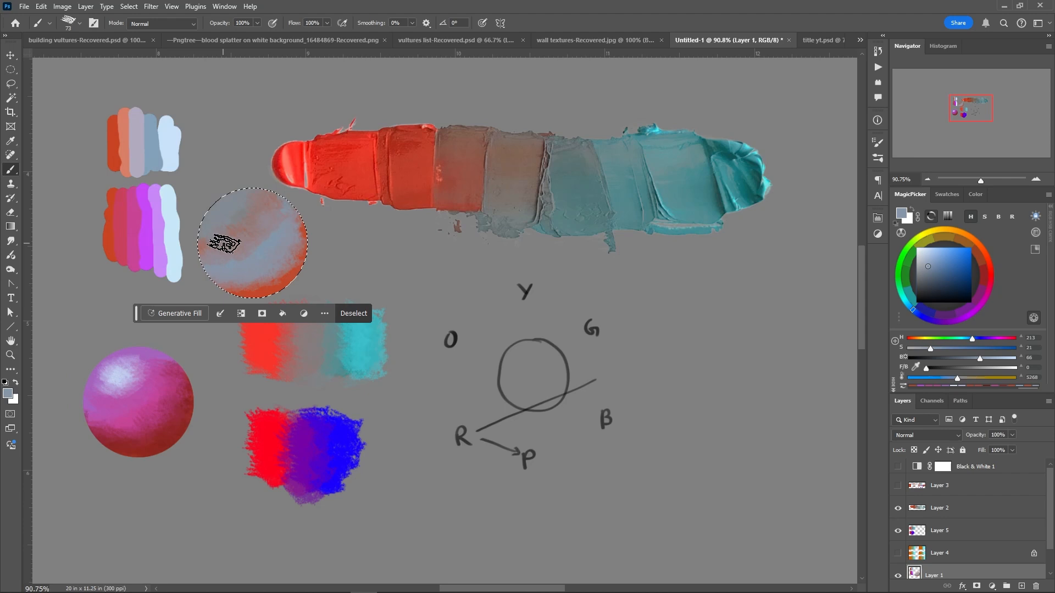
{"action": "left_click", "coordinate": [155, 144], "text": "alt"}
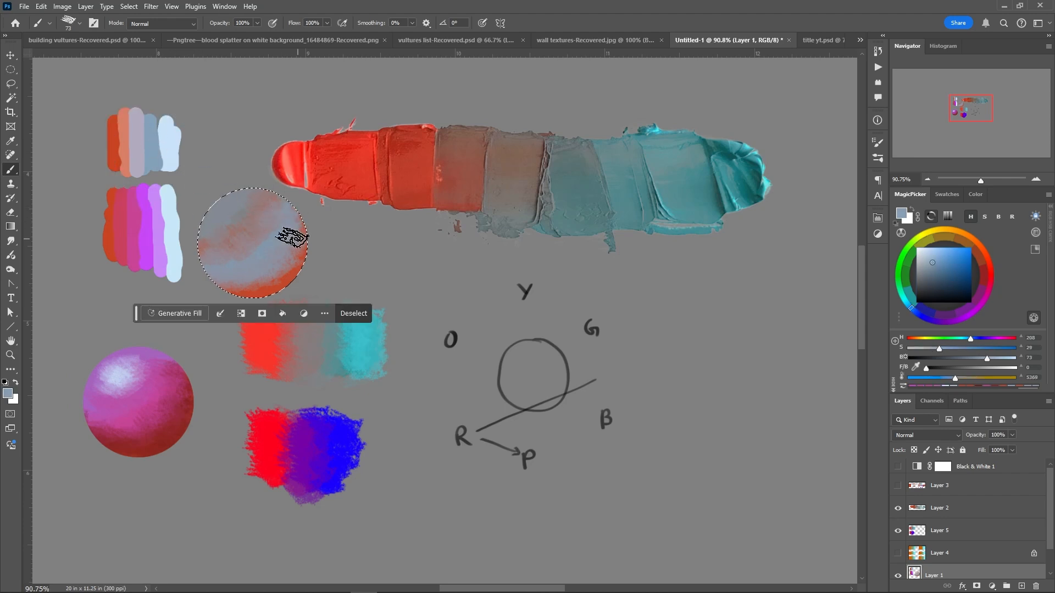
- Blend the new sphere's middle with sampled salmon and dusty pink, and reinforce its lower rim with orange-red
{"action": "left_click", "coordinate": [126, 138], "text": "alt"}
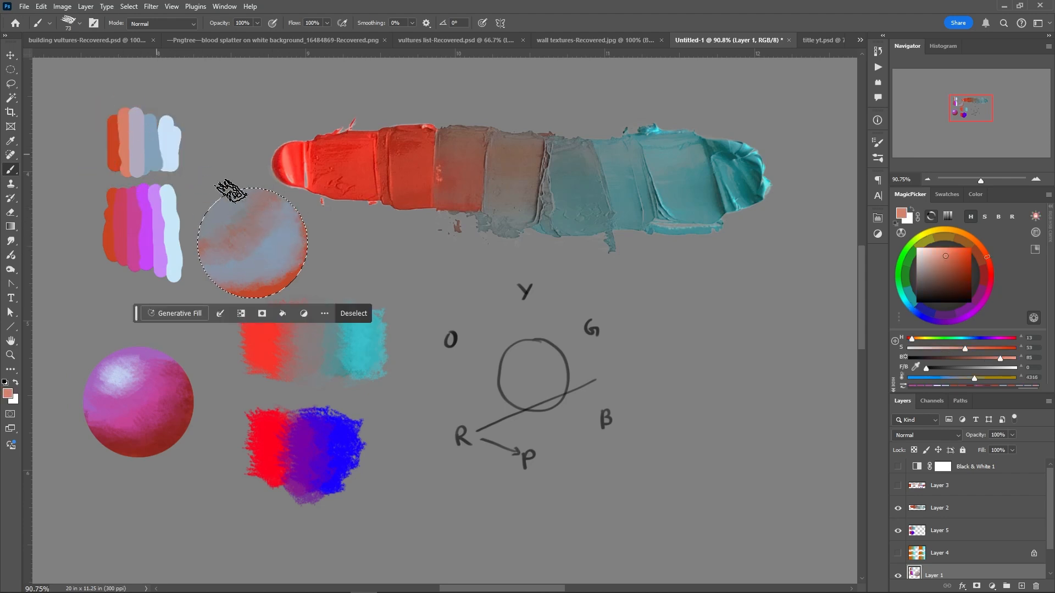
{"action": "mouse_move", "coordinate": [284, 257]}
{"action": "left_mouse_down"}
{"action": "mouse_move", "coordinate": [264, 242]}
{"action": "mouse_move", "coordinate": [207, 264]}
{"action": "left_mouse_up"}
{"action": "left_click", "coordinate": [117, 144], "text": "alt"}
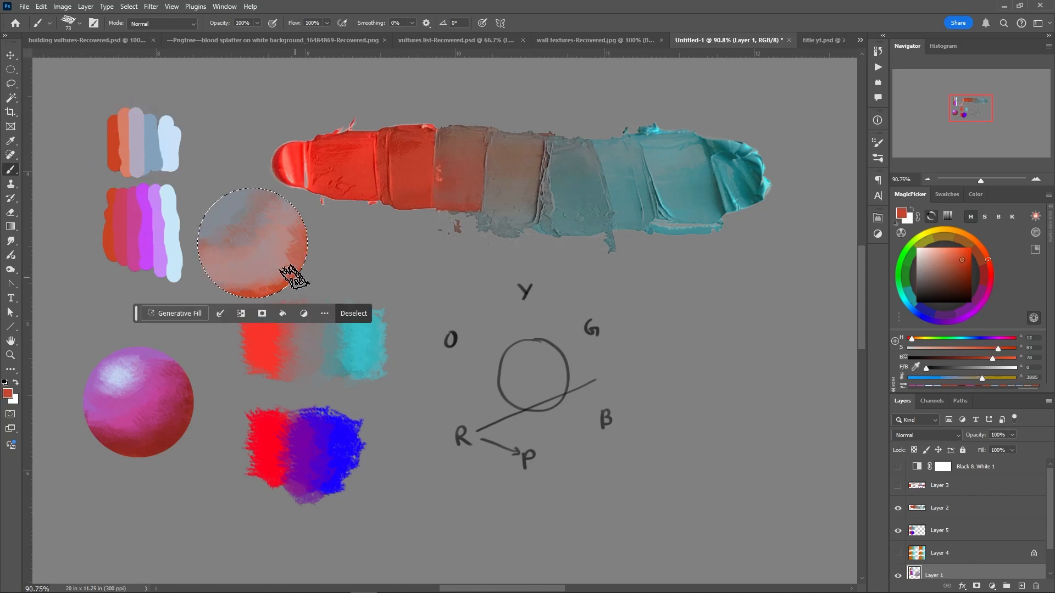
{"action": "mouse_move", "coordinate": [240, 285]}
{"action": "left_mouse_down"}
{"action": "mouse_move", "coordinate": [202, 283]}
{"action": "mouse_move", "coordinate": [244, 287]}
{"action": "mouse_move", "coordinate": [307, 257]}
{"action": "mouse_move", "coordinate": [297, 228]}
{"action": "mouse_move", "coordinate": [270, 272]}
{"action": "mouse_move", "coordinate": [236, 280]}
{"action": "mouse_move", "coordinate": [210, 265]}
{"action": "left_mouse_up"}
{"action": "left_click", "coordinate": [277, 236], "text": "alt"}
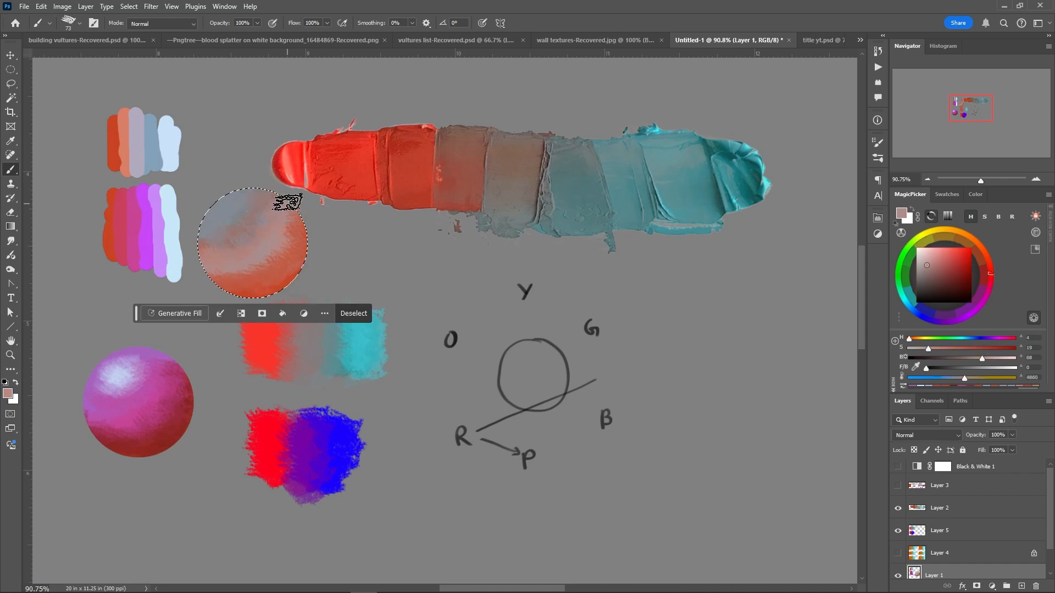
{"action": "mouse_move", "coordinate": [229, 272]}
{"action": "left_mouse_down"}
{"action": "mouse_move", "coordinate": [249, 224]}
{"action": "mouse_move", "coordinate": [282, 211]}
{"action": "mouse_move", "coordinate": [280, 250]}
{"action": "mouse_move", "coordinate": [244, 266]}
{"action": "mouse_move", "coordinate": [248, 204]}
{"action": "mouse_move", "coordinate": [246, 233]}
{"action": "mouse_move", "coordinate": [213, 231]}
{"action": "mouse_move", "coordinate": [200, 161]}
{"action": "mouse_move", "coordinate": [207, 218]}
{"action": "mouse_move", "coordinate": [229, 203]}
{"action": "mouse_move", "coordinate": [197, 230]}
{"action": "mouse_move", "coordinate": [235, 203]}
{"action": "mouse_move", "coordinate": [220, 234]}
{"action": "mouse_move", "coordinate": [192, 243]}
{"action": "mouse_move", "coordinate": [209, 206]}
{"action": "mouse_move", "coordinate": [267, 204]}
{"action": "mouse_move", "coordinate": [198, 245]}
{"action": "mouse_move", "coordinate": [231, 212]}
{"action": "left_mouse_up"}
- Paint a pale blue highlight on the new sphere's upper left with the brush reduced to 29 px
{"action": "left_click", "coordinate": [167, 131], "text": "alt"}
{"action": "right_click", "coordinate": [232, 211]}
{"action": "left_click", "coordinate": [305, 238]}
{"action": "left_click_drag", "start_coordinate": [305, 238], "coordinate": [304, 239]}
{"action": "left_click_drag", "start_coordinate": [242, 209], "coordinate": [233, 216]}
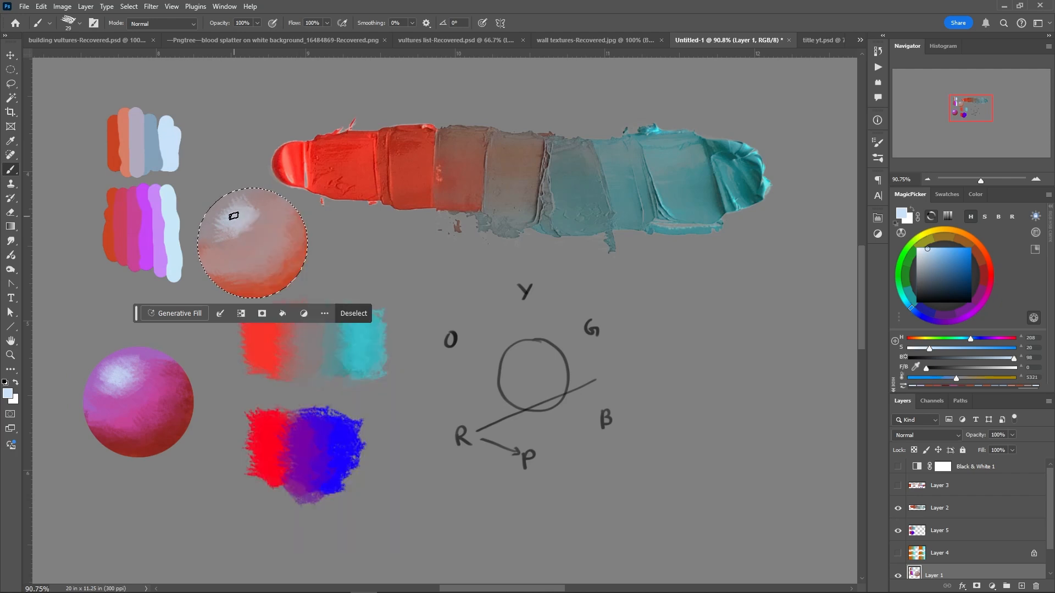
- Extend orange-red shading across the new sphere's lower side with the brush at 91 px, then soften it with sampled dusty pink
{"action": "left_click", "coordinate": [116, 132], "text": "alt"}
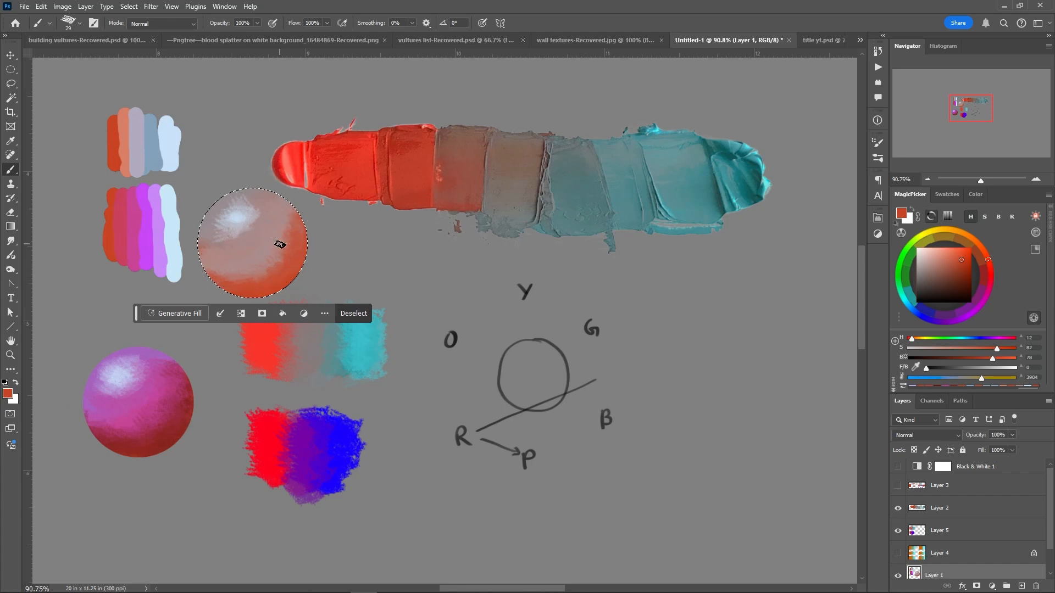
{"action": "right_click", "coordinate": [234, 258]}
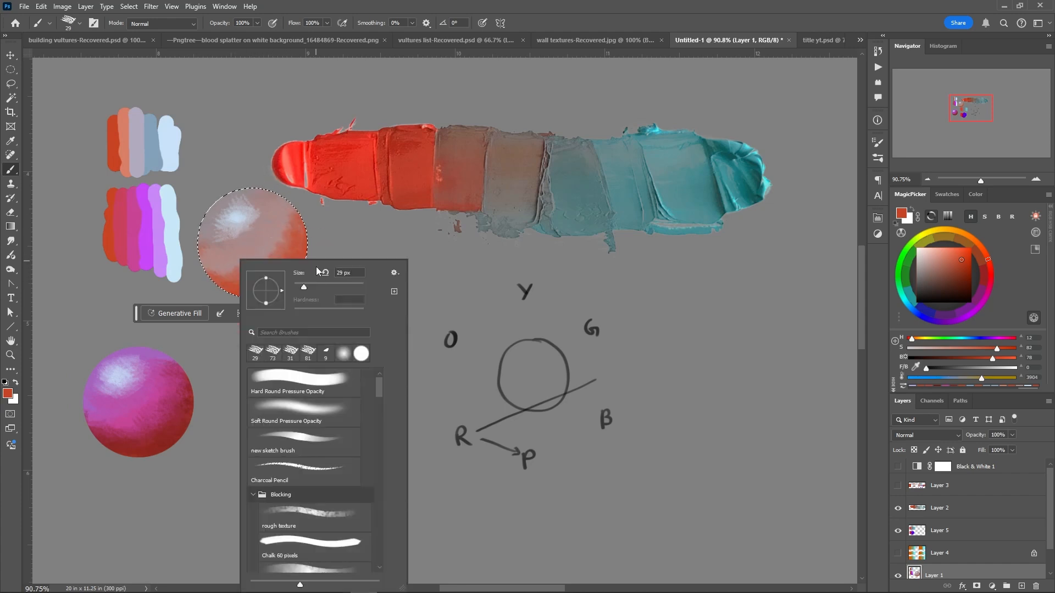
{"action": "left_click", "coordinate": [325, 288]}
{"action": "mouse_move", "coordinate": [284, 221]}
{"action": "left_mouse_down"}
{"action": "mouse_move", "coordinate": [249, 261]}
{"action": "mouse_move", "coordinate": [218, 273]}
{"action": "left_mouse_up"}
{"action": "left_click", "coordinate": [248, 229], "text": "alt"}
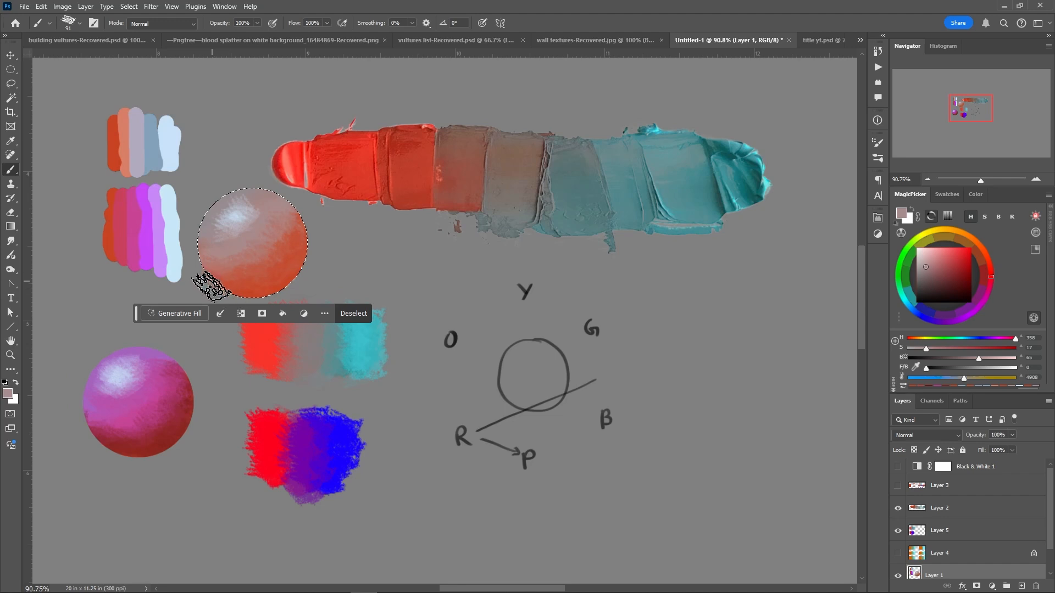
- Darken the new sphere's lower shadow with a deep red-brown and blend its edge with sampled muted red
{"action": "left_click", "coordinate": [286, 269], "text": "alt"}
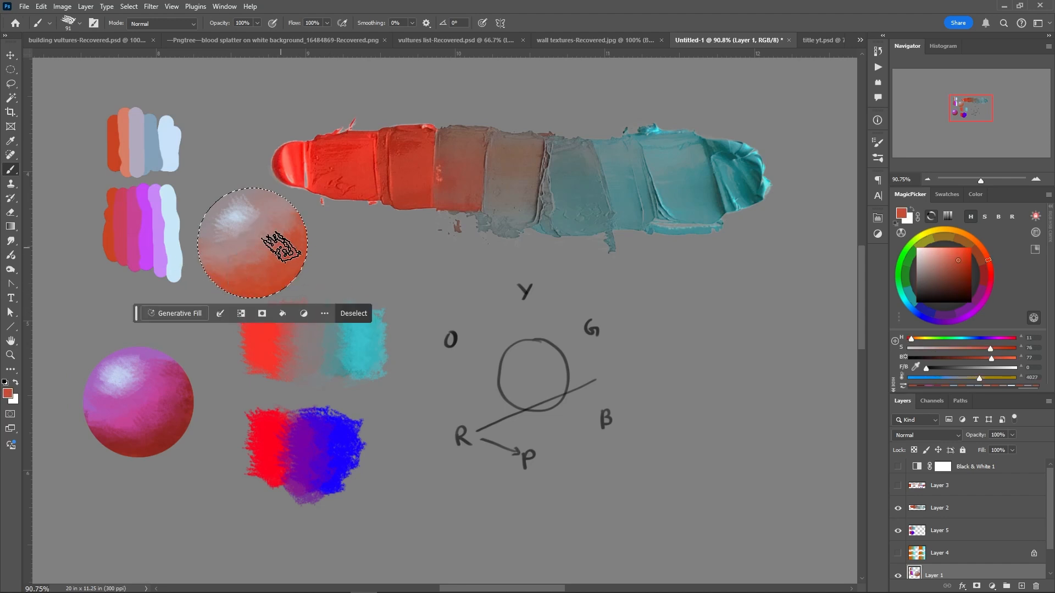
{"action": "left_click", "coordinate": [963, 271]}
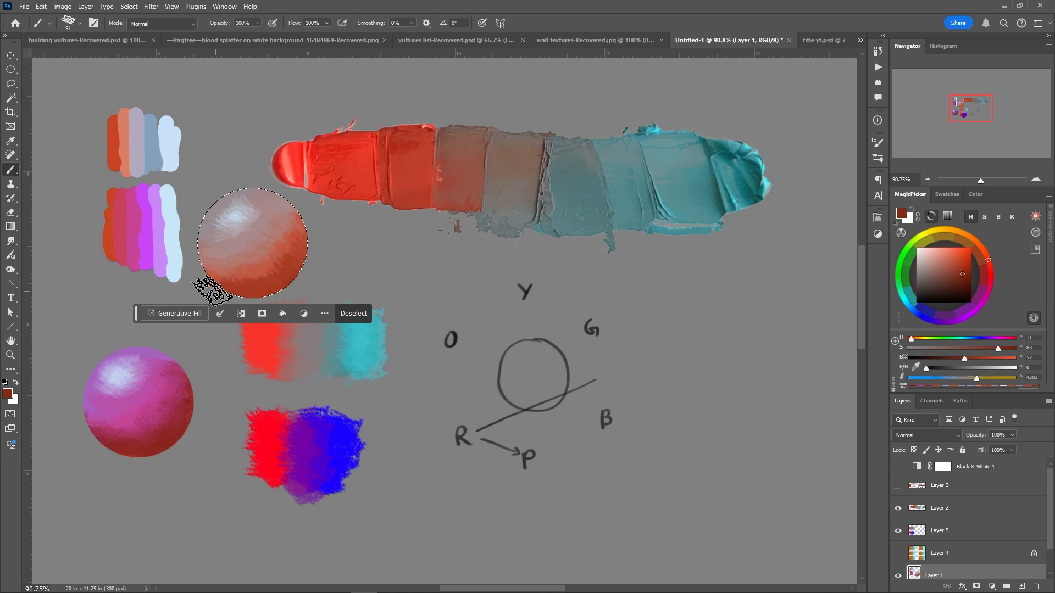
{"action": "left_click", "coordinate": [286, 248], "text": "alt"}
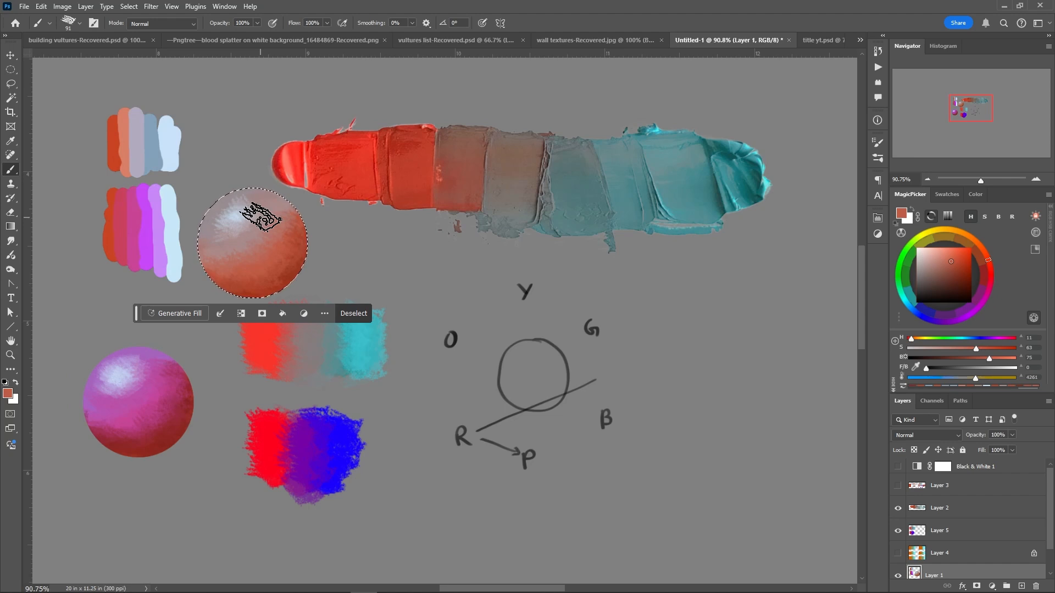
- Sample pale blue from the lower swatches and deselect the finished sphere
{"action": "left_click", "coordinate": [175, 228], "text": "alt"}
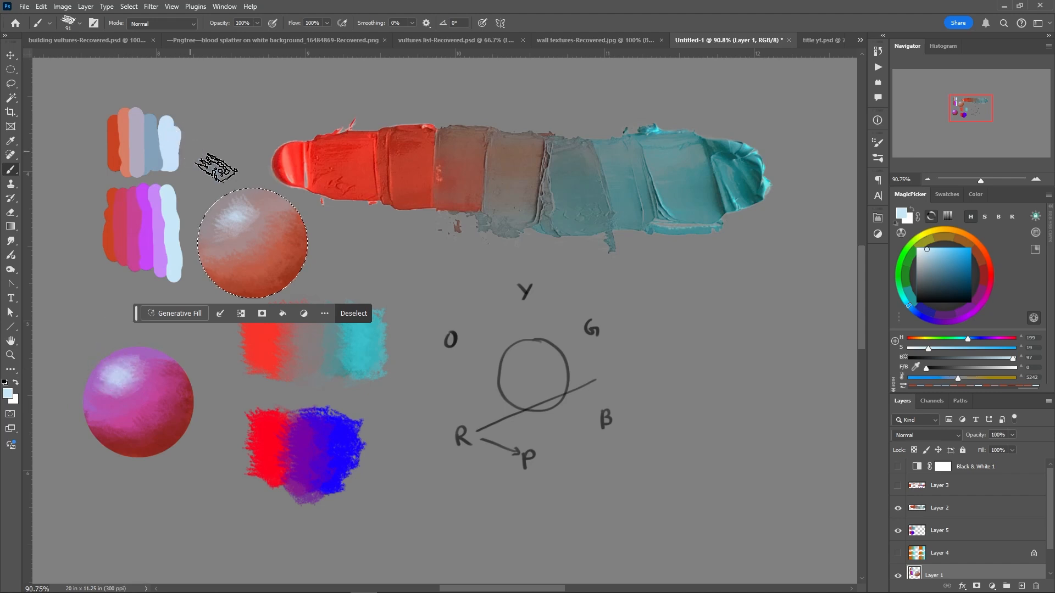
{"action": "right_click", "coordinate": [299, 371]}
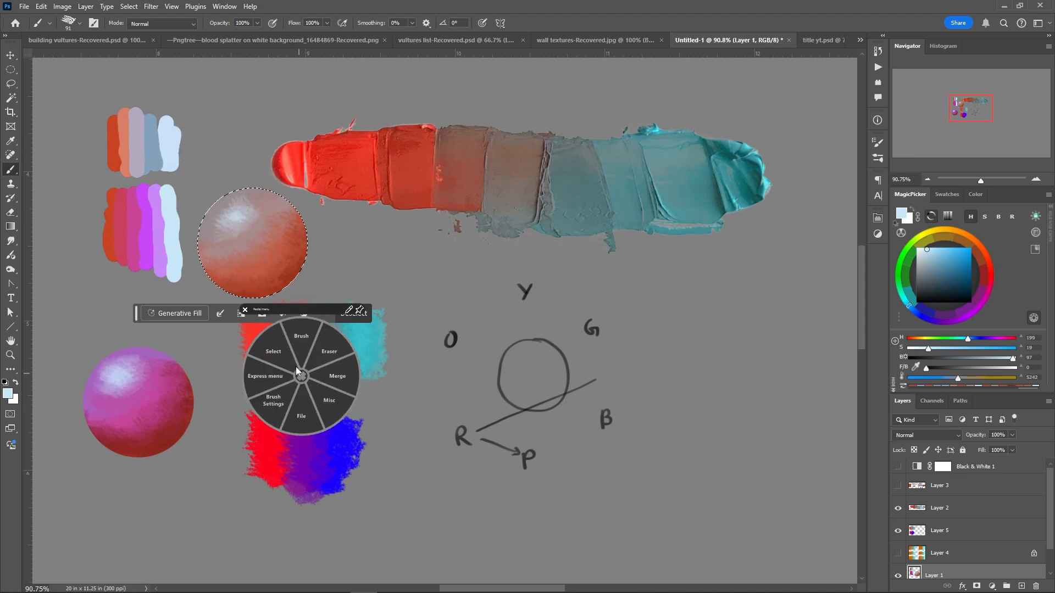
{"action": "left_click", "coordinate": [276, 346]}
{"action": "left_click", "coordinate": [237, 324]}
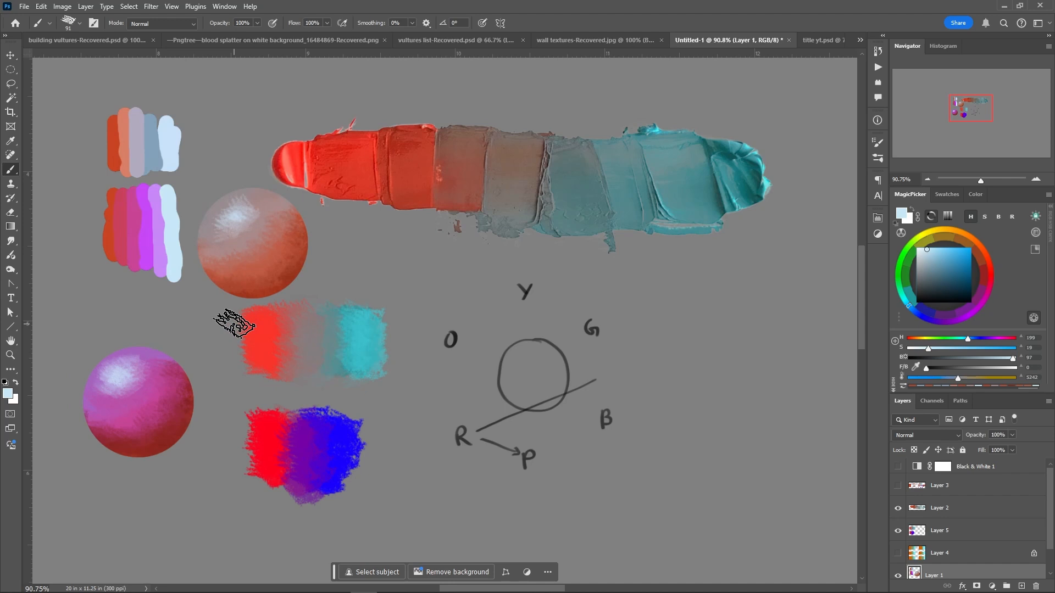